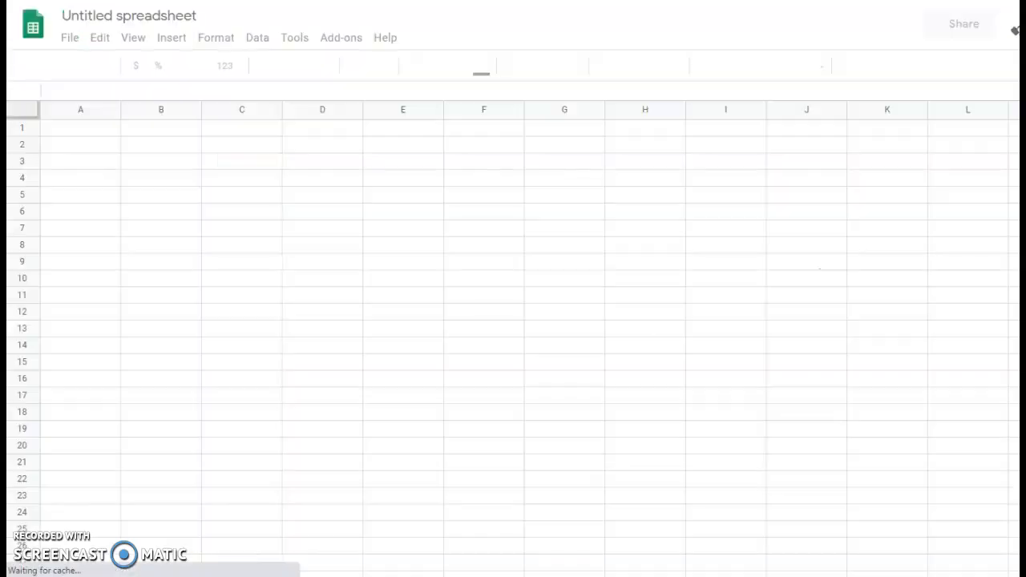
Title the spreadsheet "SS Lesson 3 - " followed by the author's surname in capitals, and open the options for moving it to a folder
{"action": "left_click", "coordinate": [70, 19]}
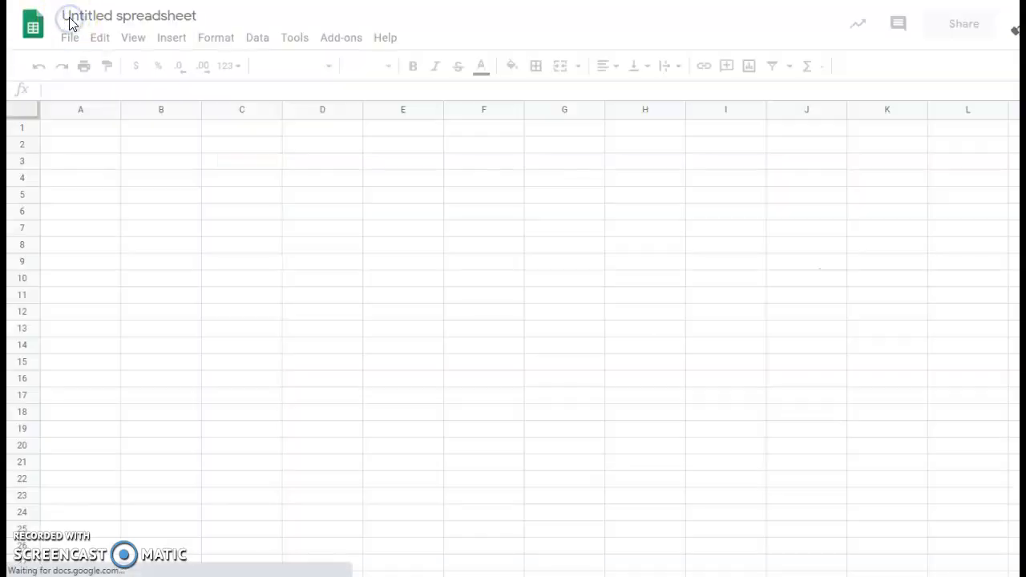
{"action": "left_click", "coordinate": [70, 15]}
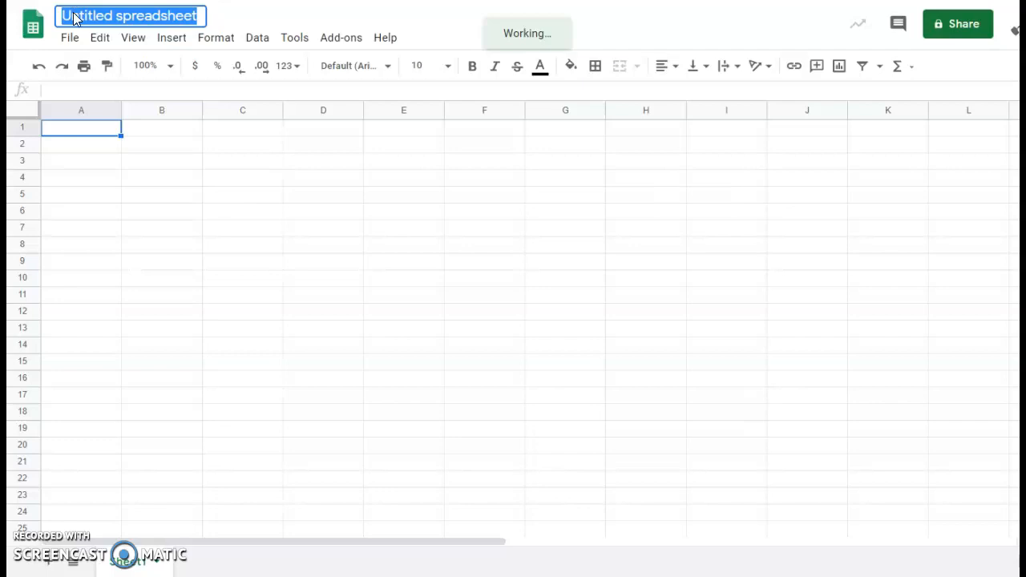
{"action": "type", "text": "SS"}
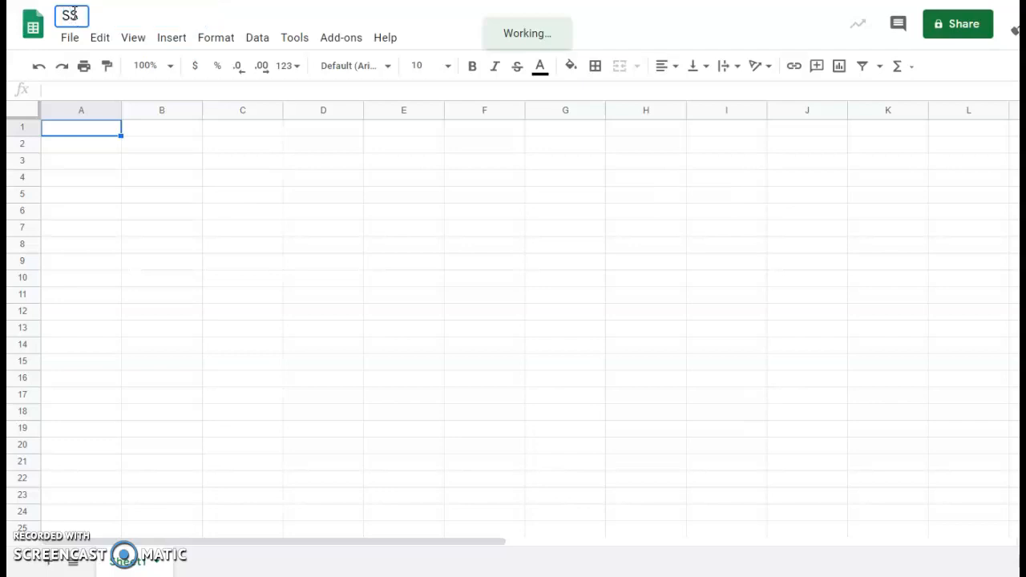
{"action": "type", "text": " Lesson "}
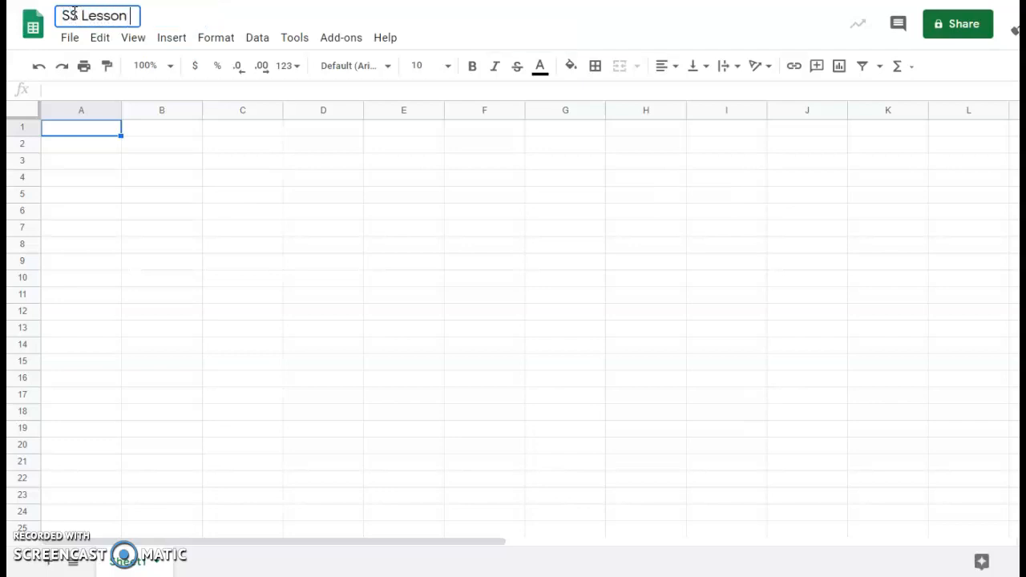
{"action": "type", "text": "3 - LODGE"}
{"action": "key", "text": "Return"}
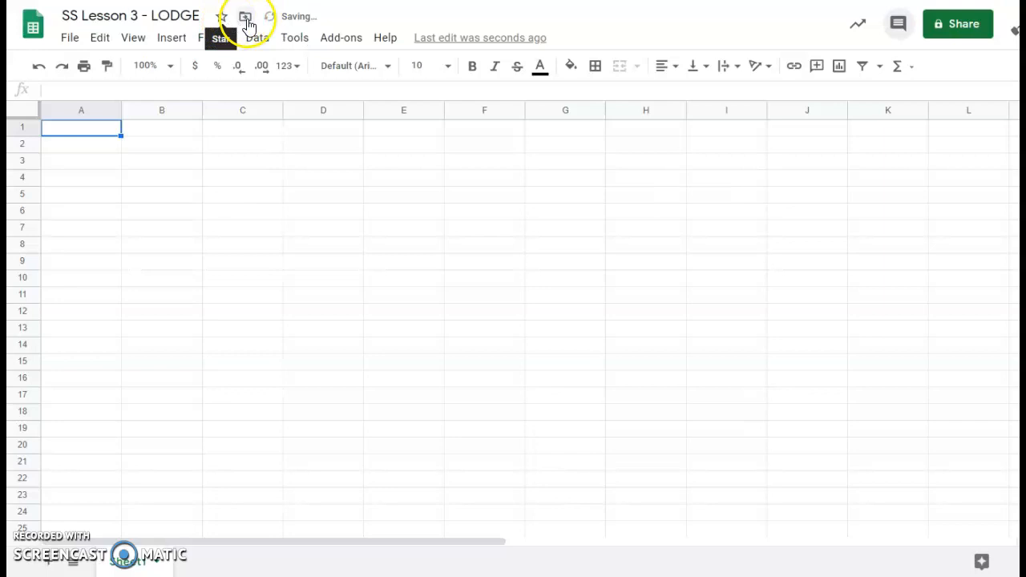
{"action": "left_click", "coordinate": [246, 17]}
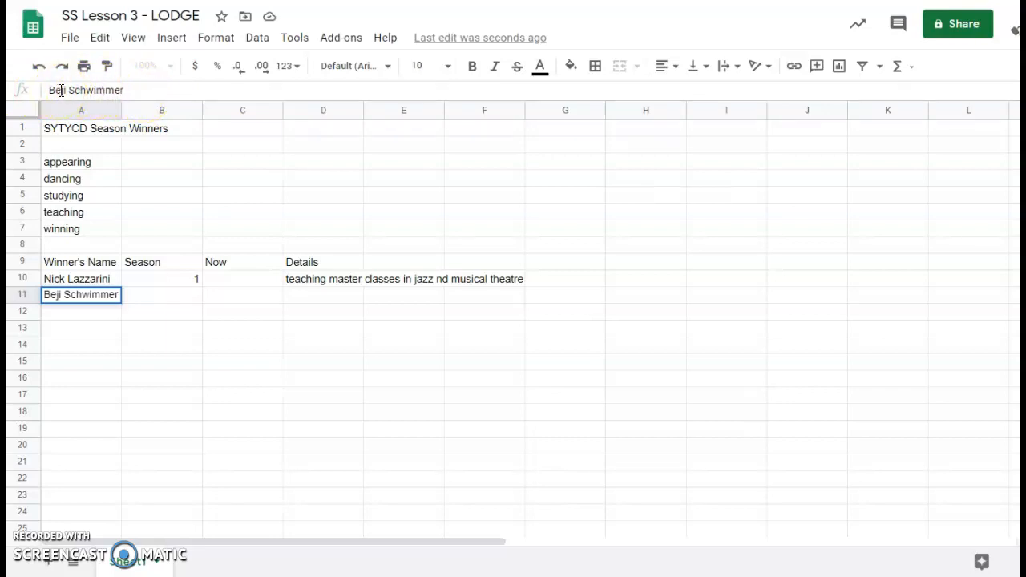
Correct the winner's first name in A11 to Benji and enter 2 as the season in B11
{"action": "type", "text": "n"}
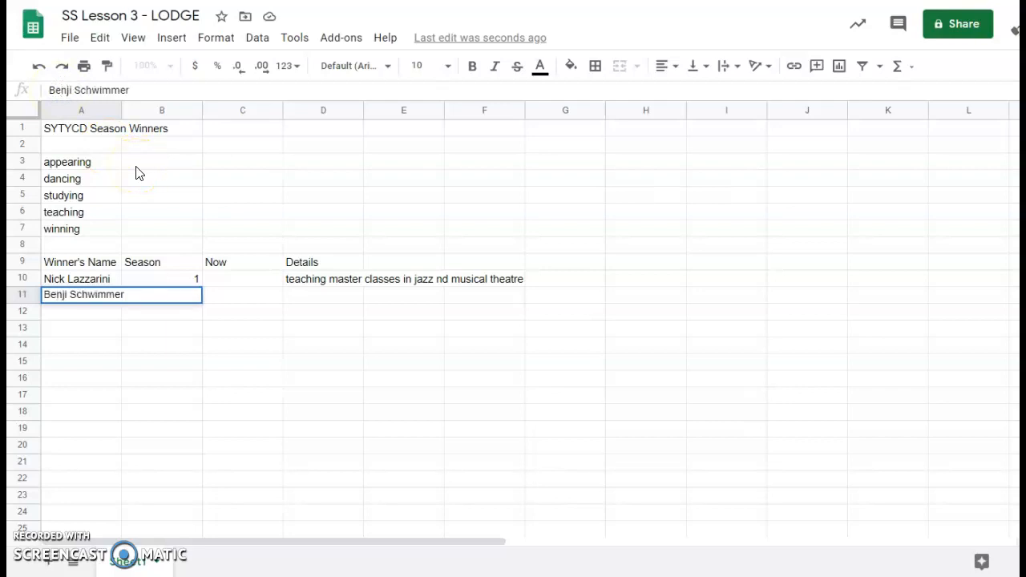
{"action": "key", "text": "Tab"}
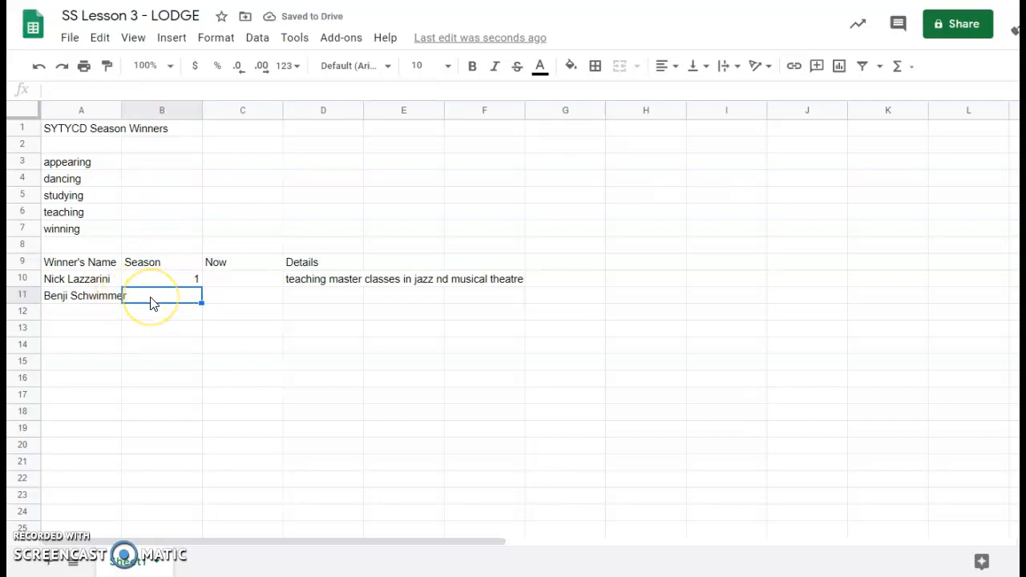
{"action": "type", "text": "2"}
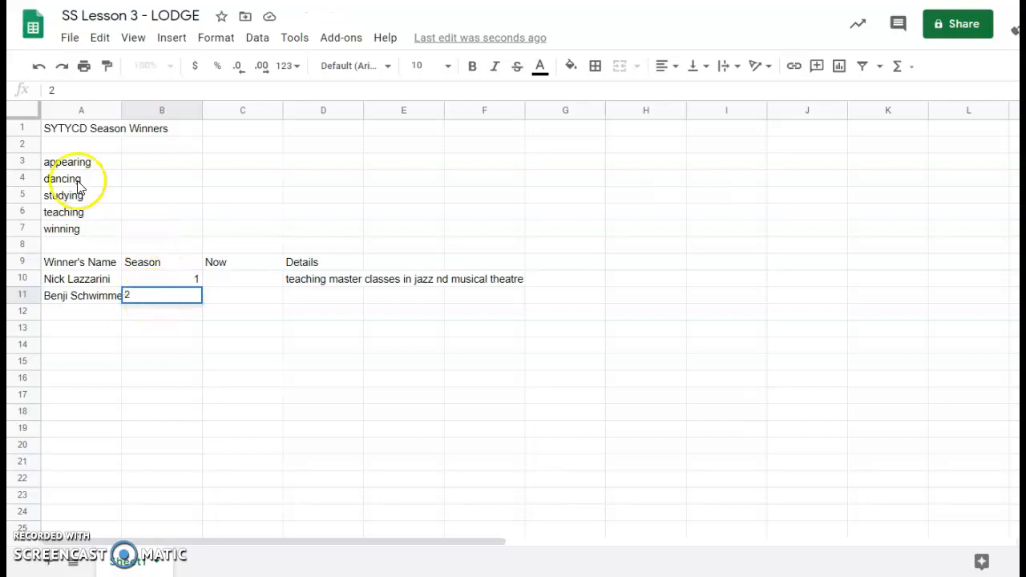
{"action": "left_click", "coordinate": [249, 298]}
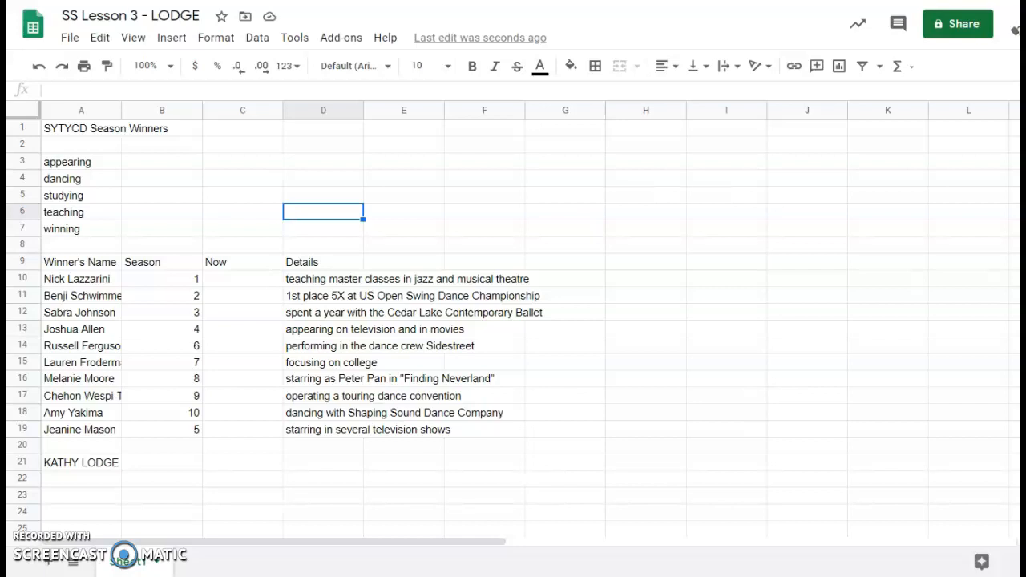
Run a spelling check on the current sheet and extend the check to all sheets
{"action": "left_click", "coordinate": [285, 41]}
{"action": "mouse_move", "coordinate": [319, 178]}
{"action": "left_click", "coordinate": [465, 183]}
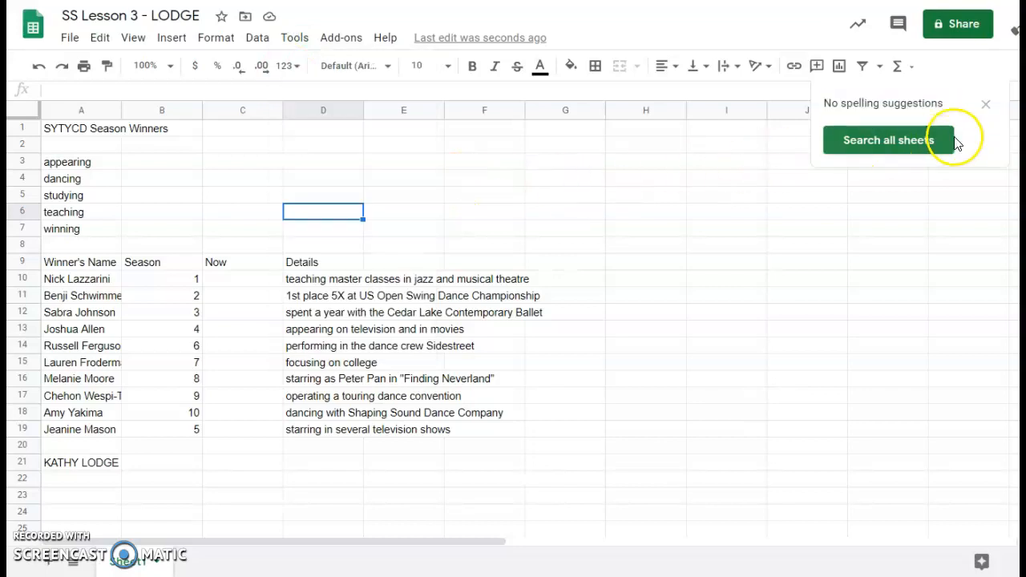
{"action": "left_click", "coordinate": [918, 140]}
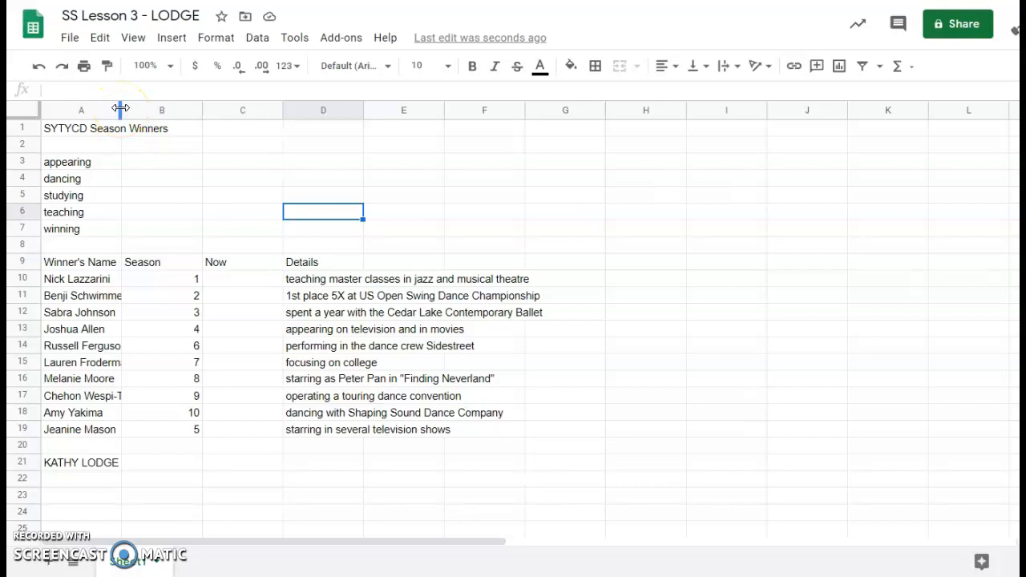
{"action": "left_click_drag", "start_coordinate": [121, 108], "coordinate": [174, 113]}
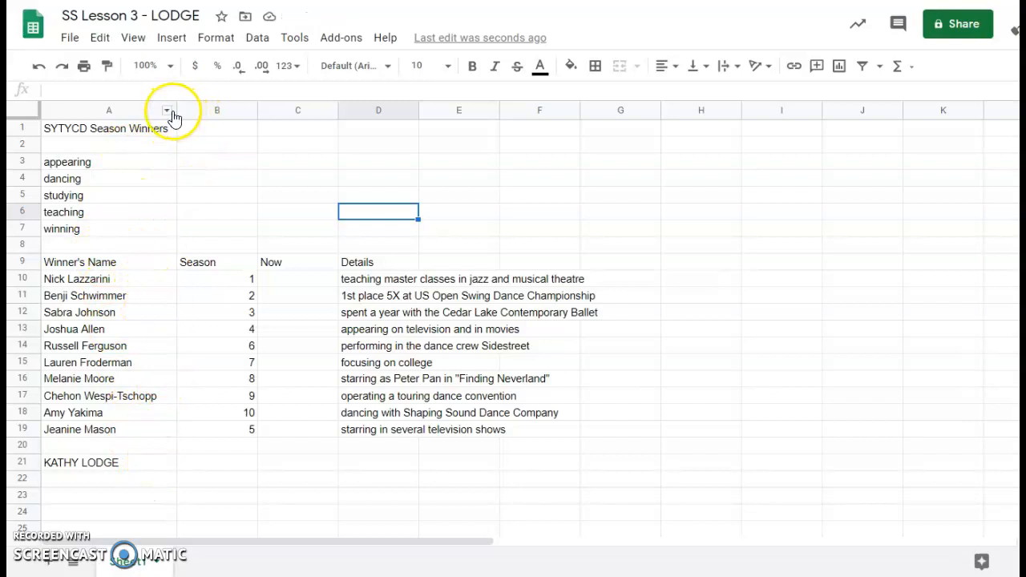
{"action": "left_click_drag", "start_coordinate": [176, 110], "coordinate": [176, 110]}
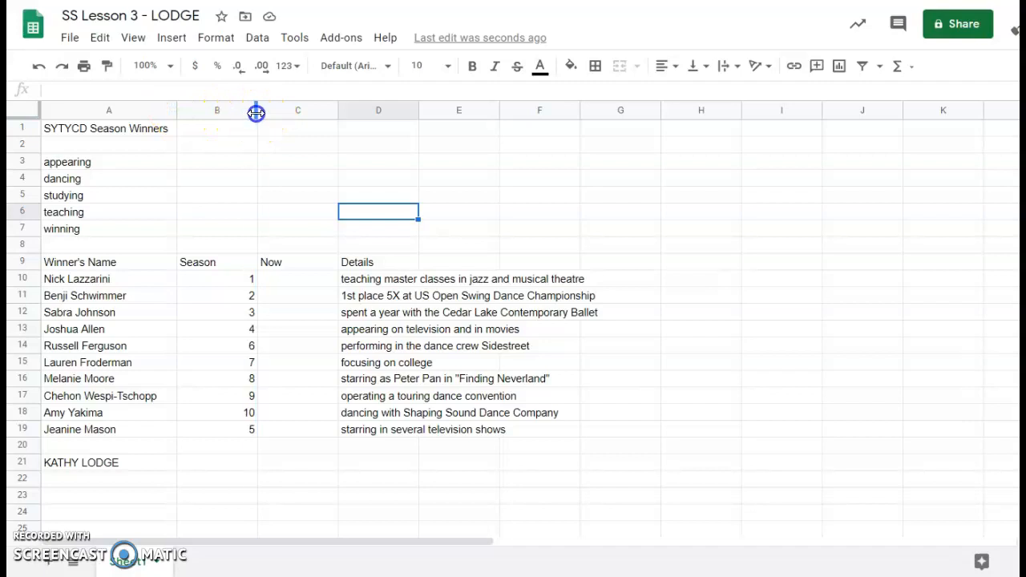
{"action": "double_click", "coordinate": [256, 113]}
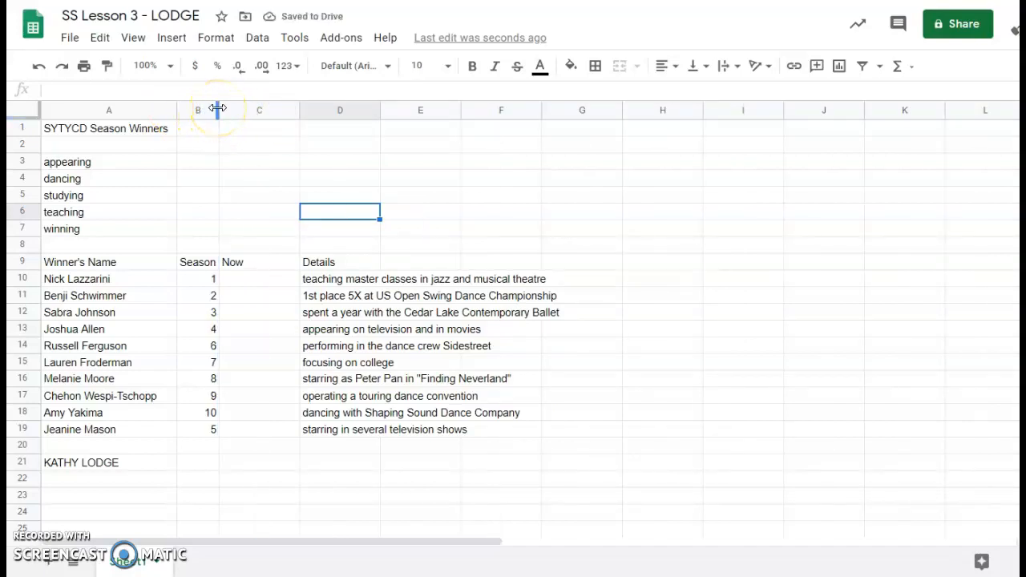
{"action": "key", "text": "ctrl+z"}
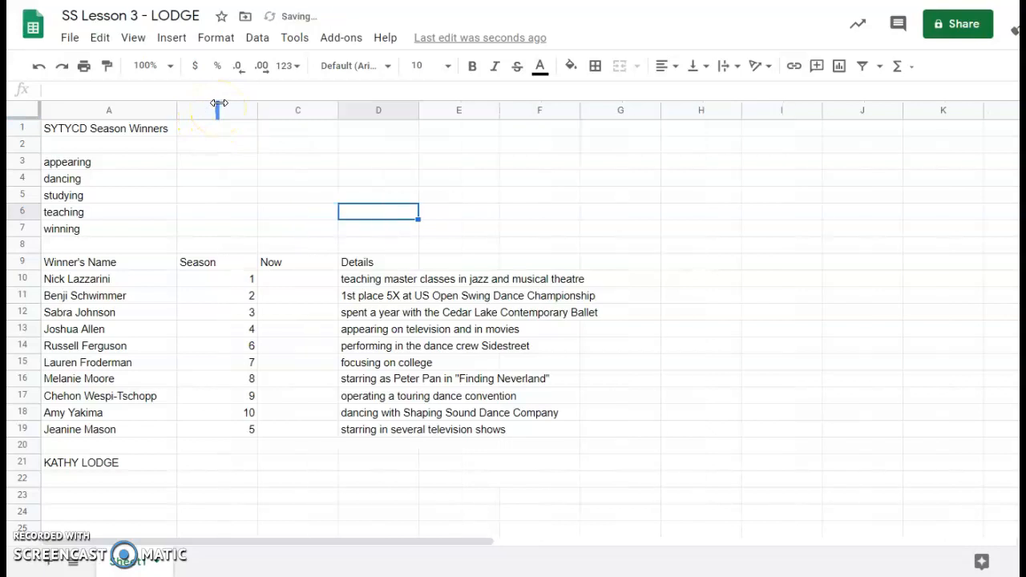
{"action": "key", "text": "ctrl+z"}
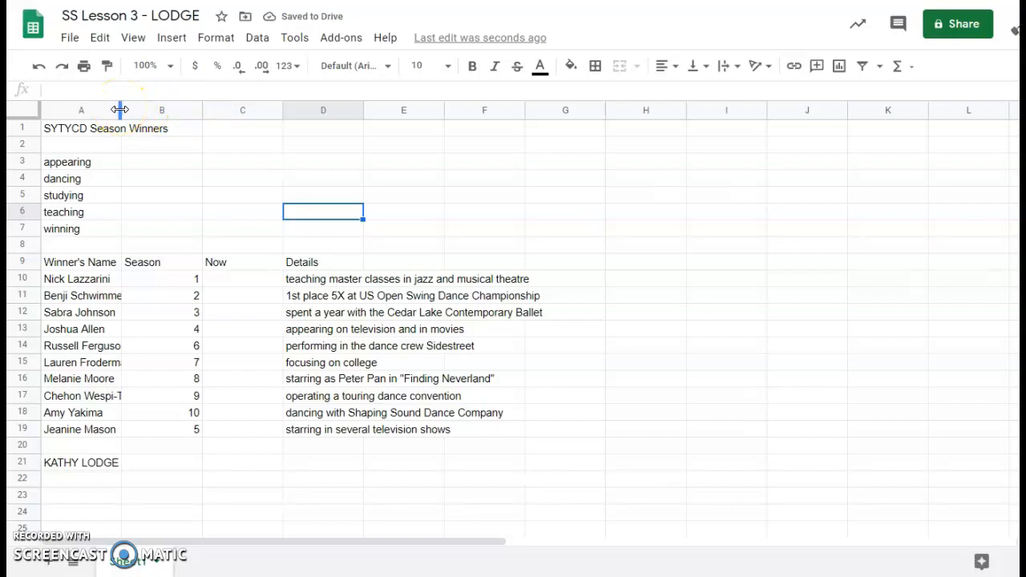
{"action": "double_click", "coordinate": [121, 107]}
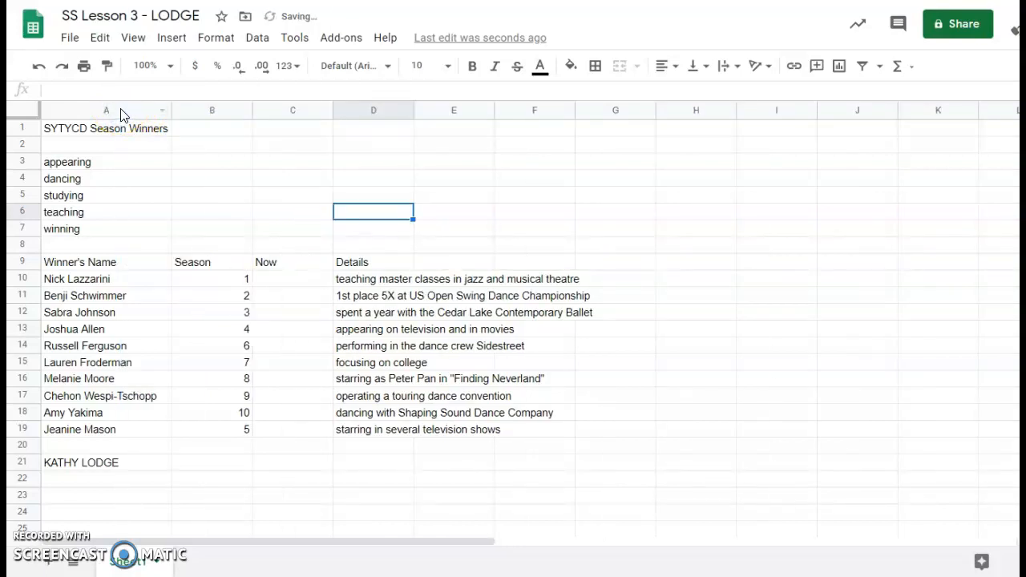
{"action": "key", "text": "ctrl+z"}
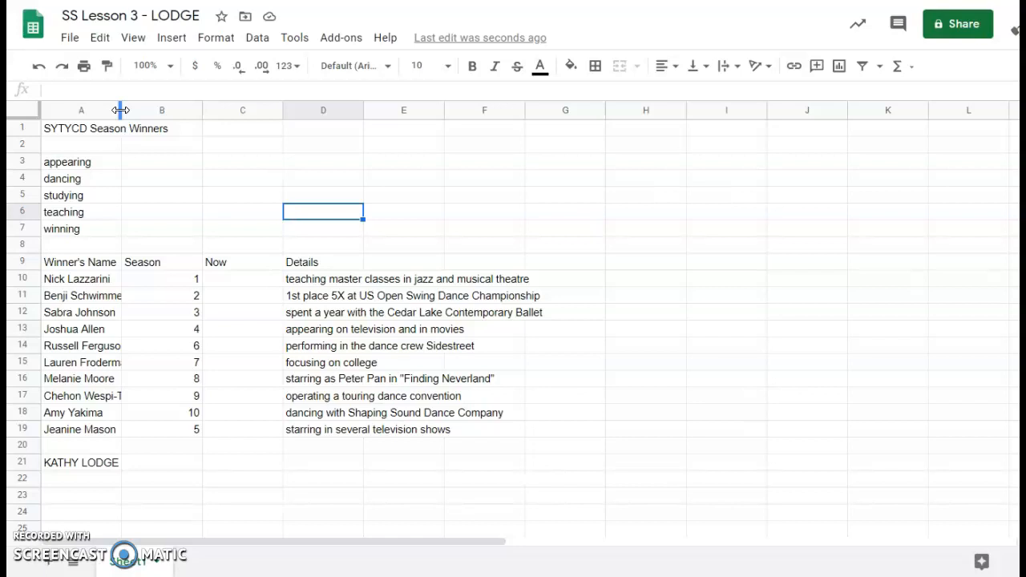
Fit the widths of columns A, B, C and D to their contents
{"action": "double_click", "coordinate": [120, 110]}
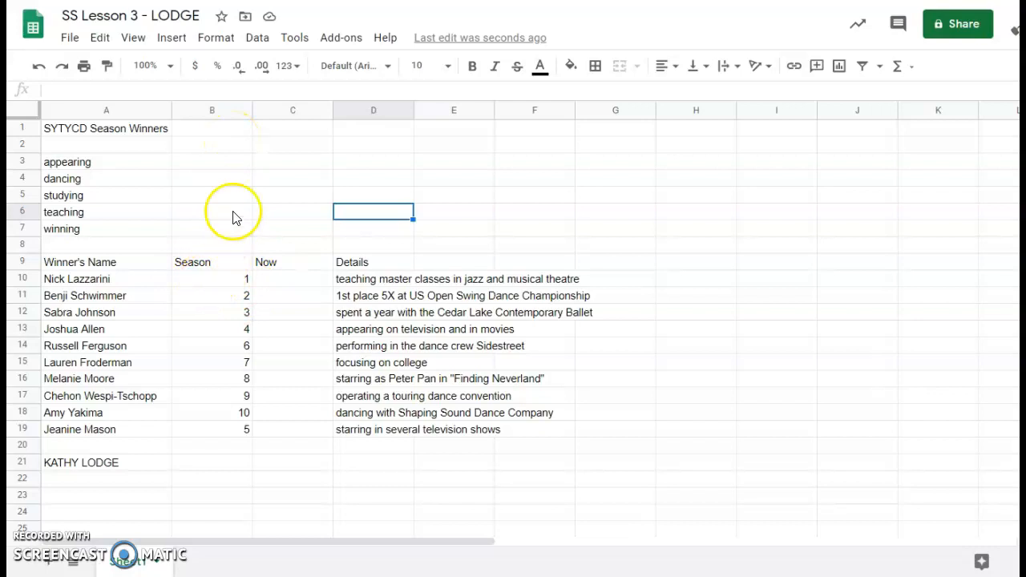
{"action": "double_click", "coordinate": [252, 107]}
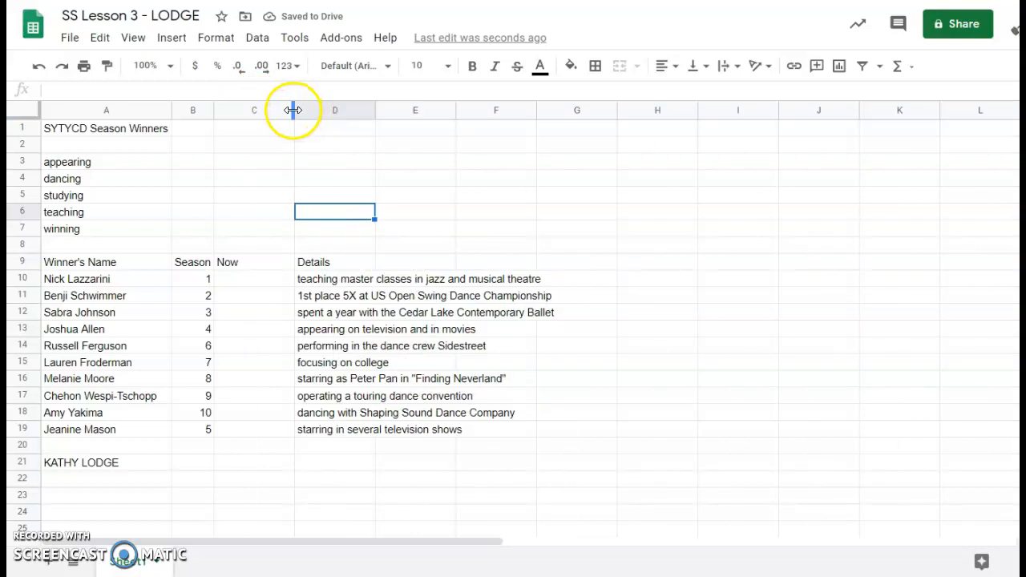
{"action": "double_click", "coordinate": [293, 110]}
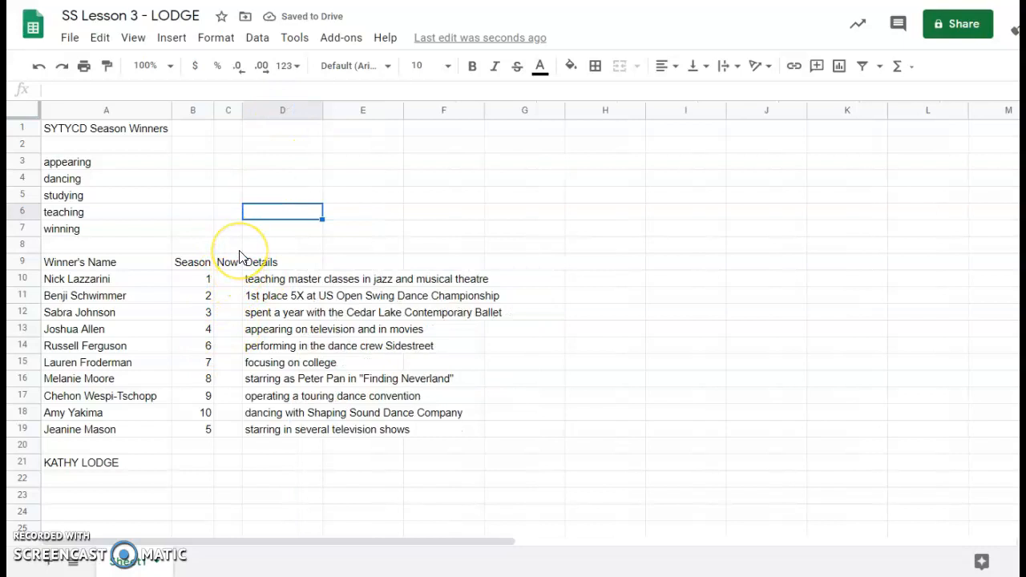
{"action": "double_click", "coordinate": [323, 116]}
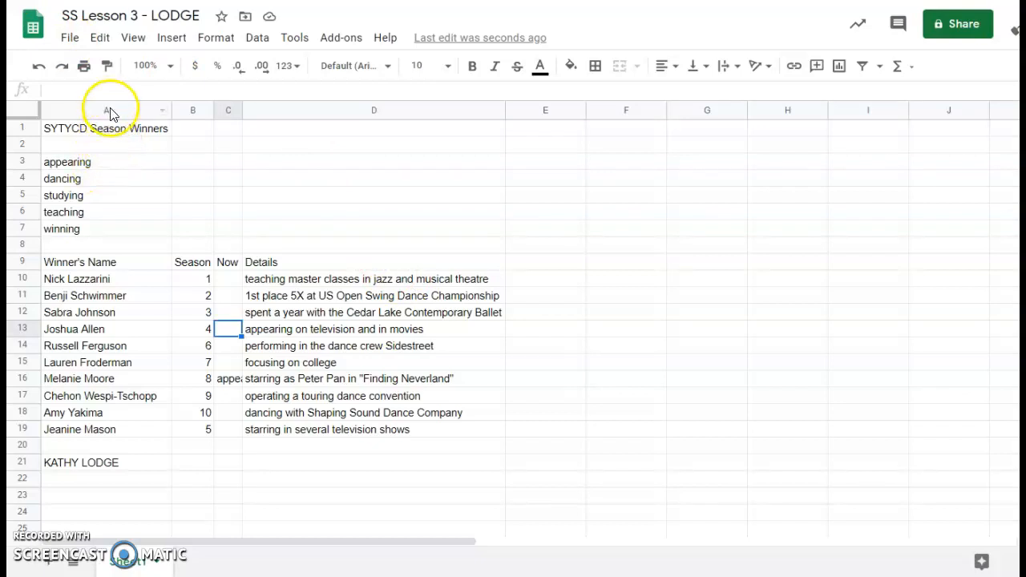
Copy "appearing" from A3 into the Now column for the season 4 and season 5 winners, cells C13 and C19
{"action": "left_click", "coordinate": [101, 164]}
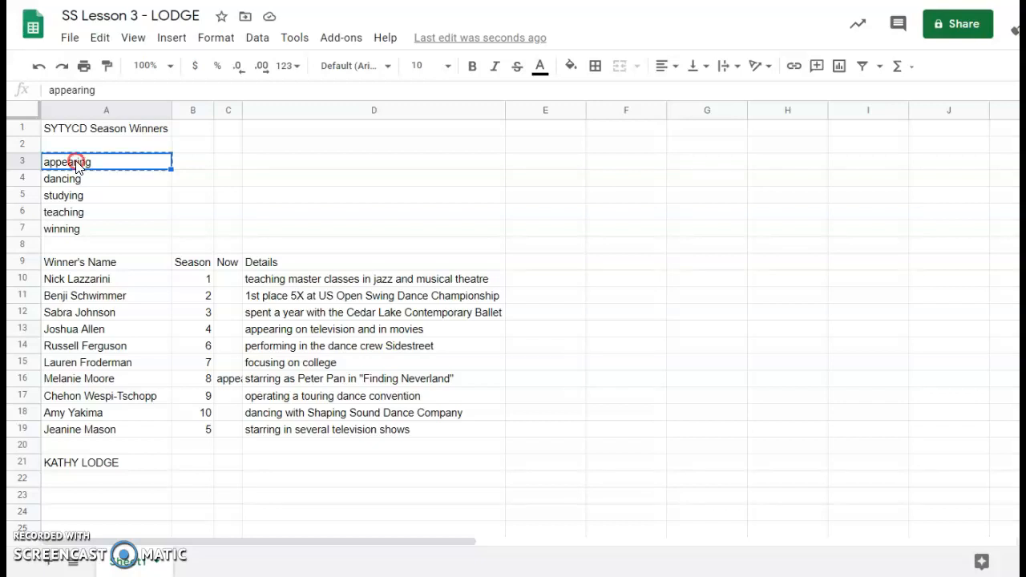
{"action": "right_click", "coordinate": [76, 167]}
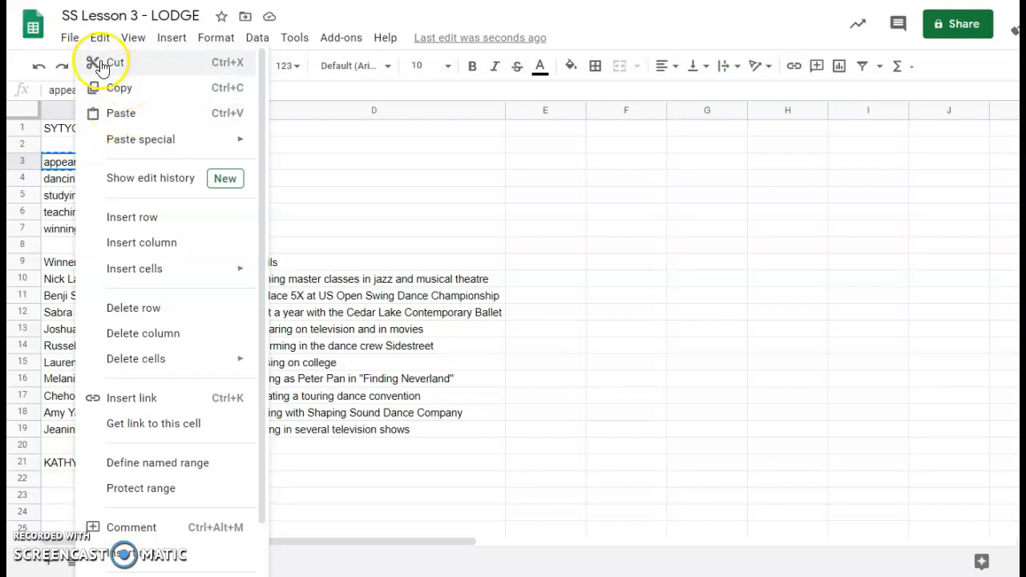
{"action": "left_click", "coordinate": [72, 170]}
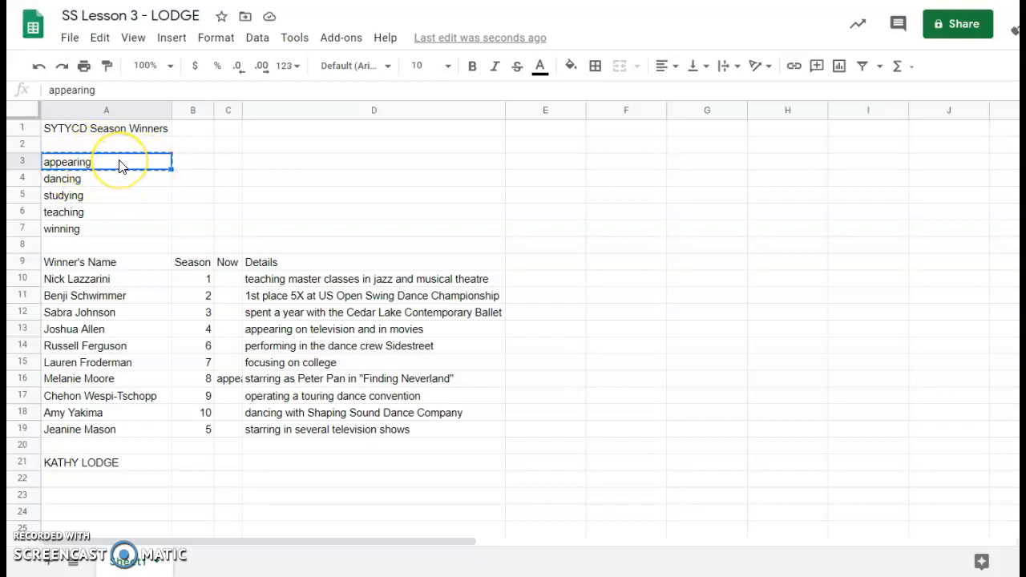
{"action": "left_click", "coordinate": [228, 335]}
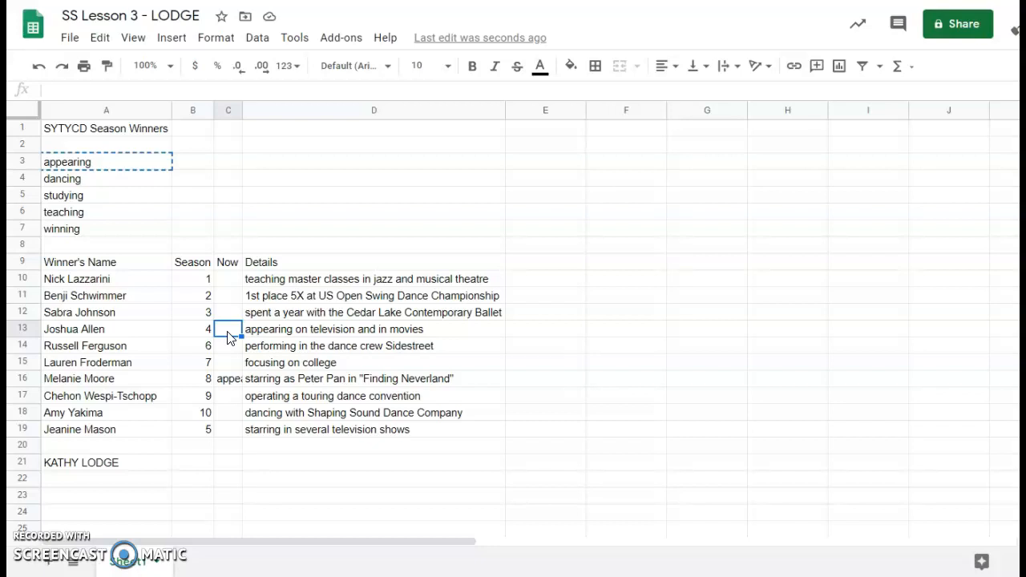
{"action": "key", "text": "ctrl+v"}
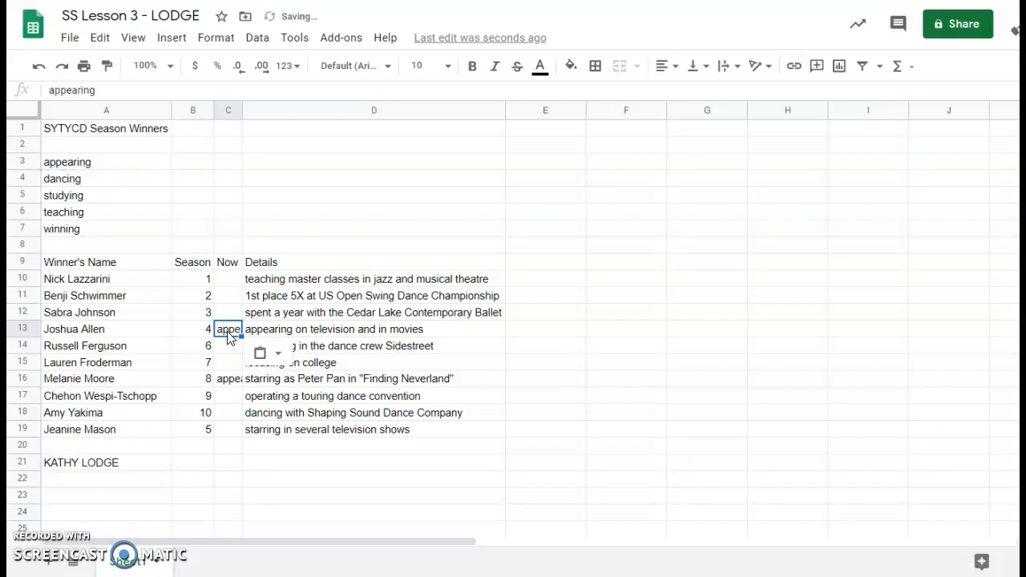
{"action": "left_click", "coordinate": [227, 385]}
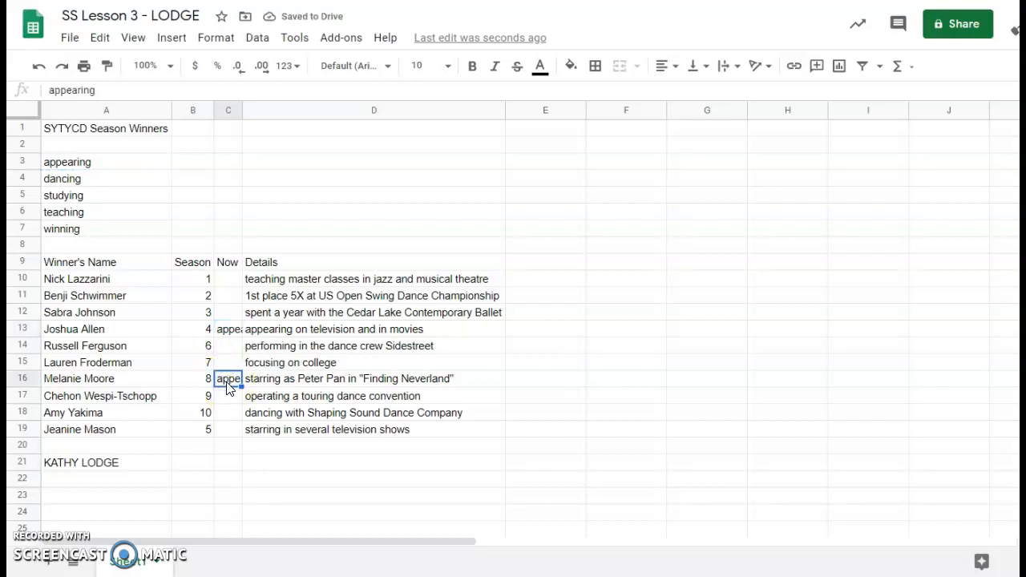
{"action": "right_click", "coordinate": [228, 385]}
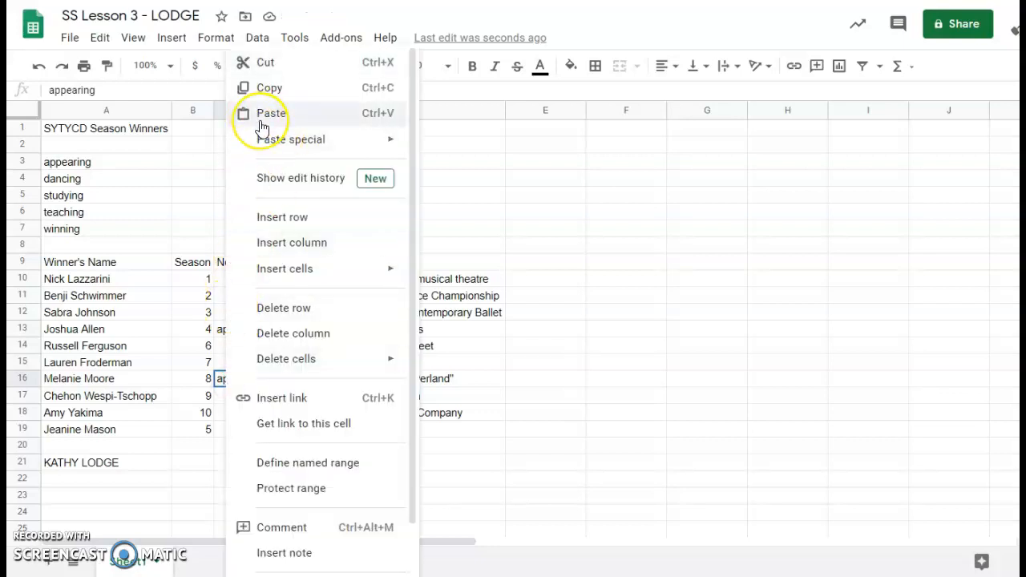
{"action": "left_click", "coordinate": [224, 434]}
{"action": "key", "text": "ctrl+v"}
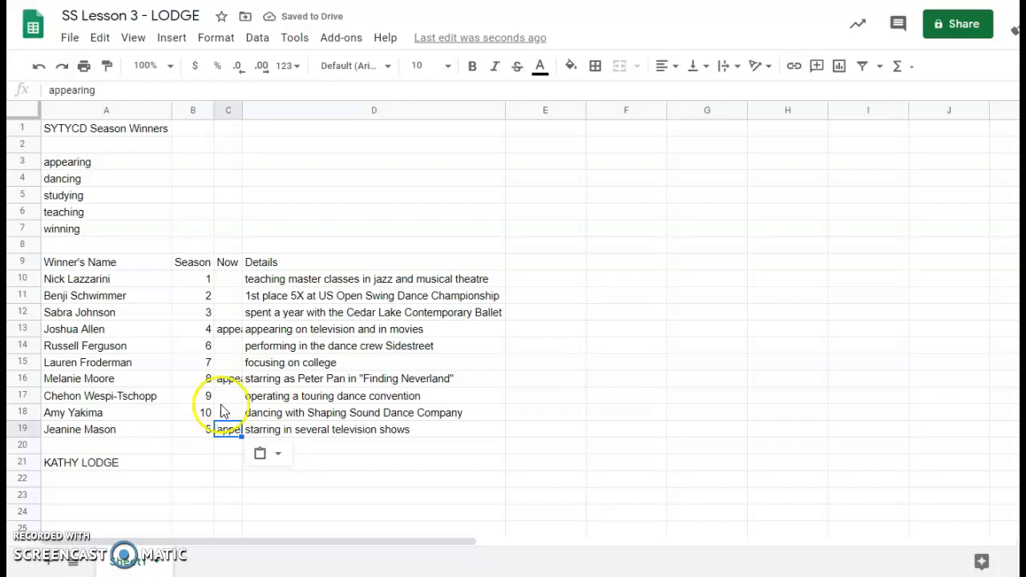
Copy "dancing" from A4 into the Now column for the season 6 and season 10 winners, cells C14 and C18
{"action": "left_click", "coordinate": [81, 181]}
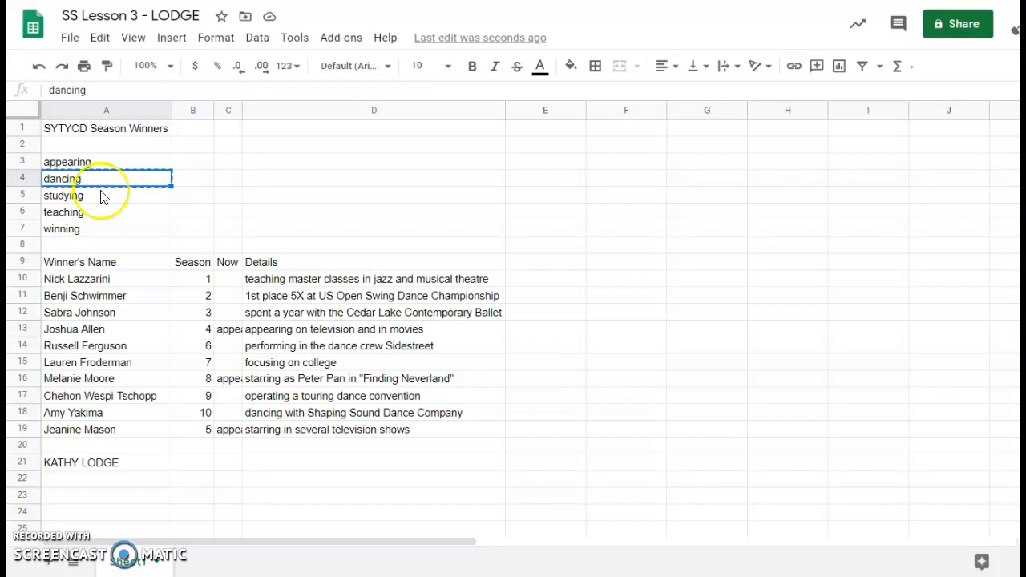
{"action": "key", "text": "ctrl+c"}
{"action": "left_click", "coordinate": [230, 347]}
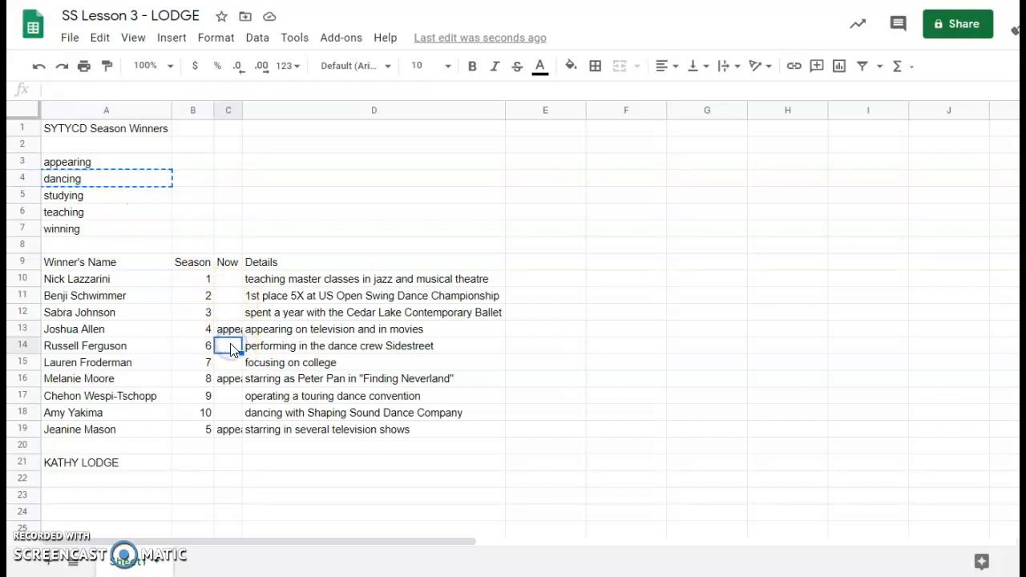
{"action": "key", "text": "ctrl+v"}
{"action": "left_click", "coordinate": [233, 415]}
{"action": "key", "text": "ctrl+v"}
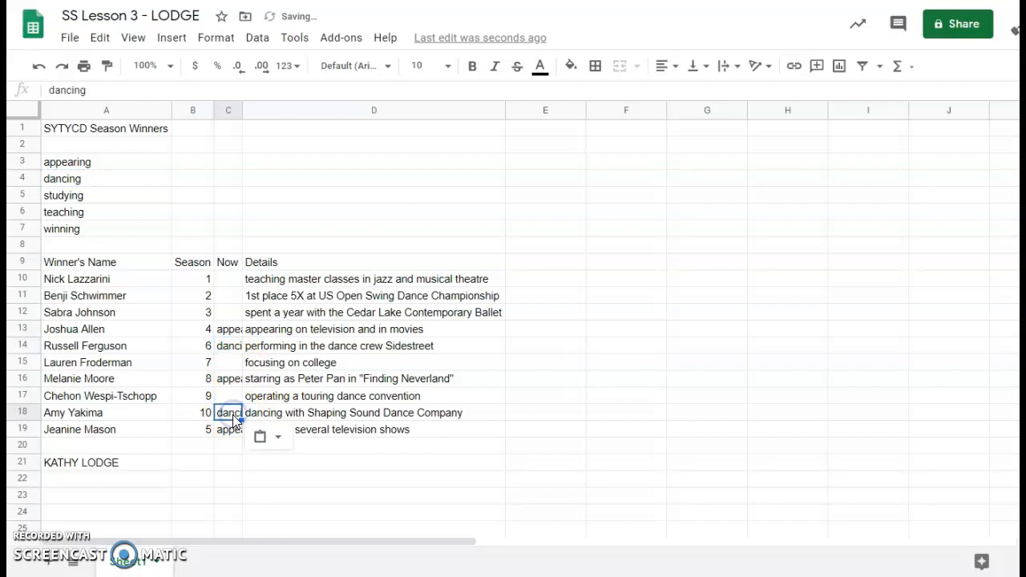
Copy "studying" from A5 into the Now column for the season 3 and season 7 winners, cells C12 and C15
{"action": "left_click", "coordinate": [105, 195]}
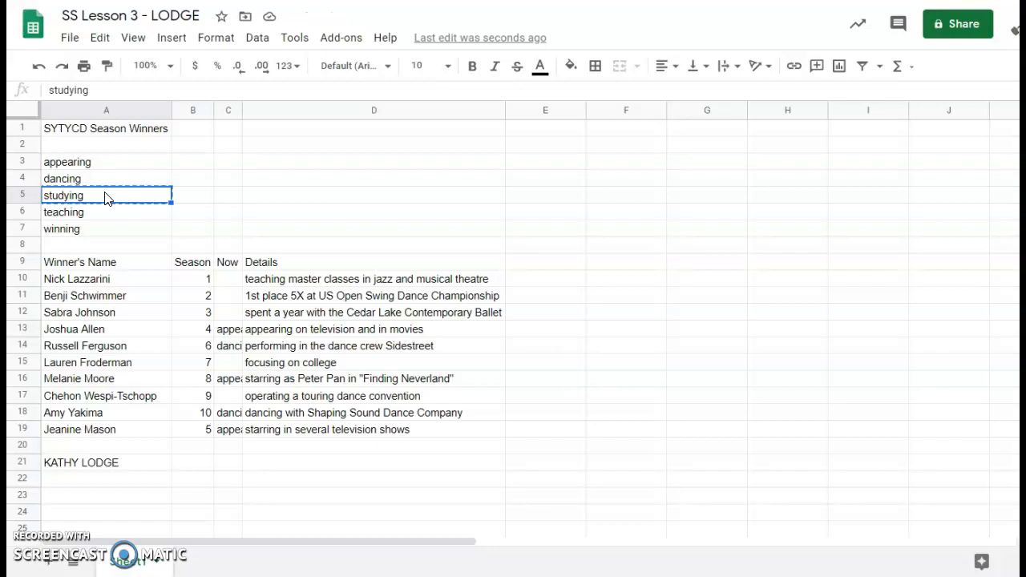
{"action": "left_click", "coordinate": [227, 313]}
{"action": "key", "text": "ctrl+v"}
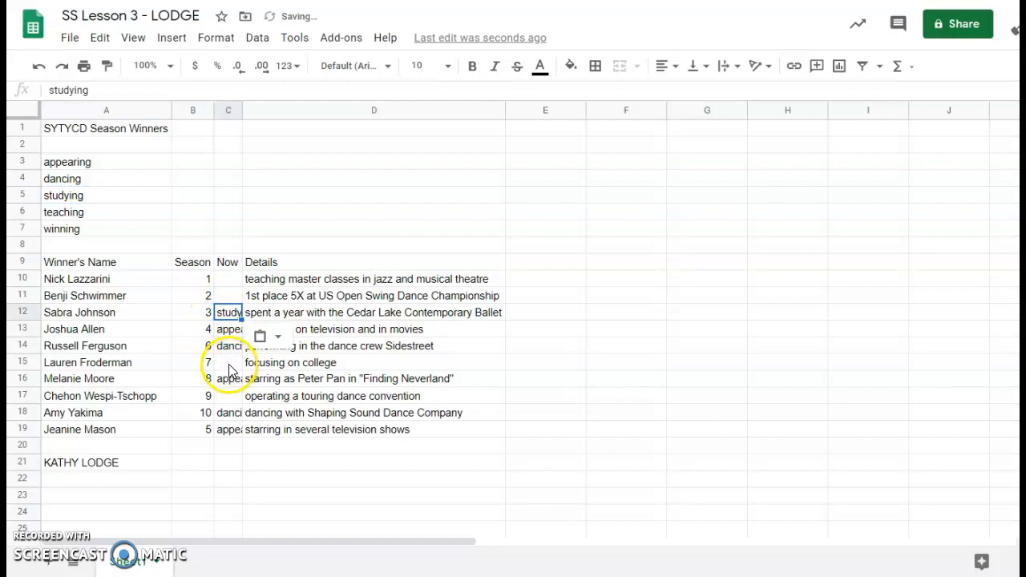
{"action": "left_click", "coordinate": [229, 362]}
{"action": "key", "text": "ctrl+v"}
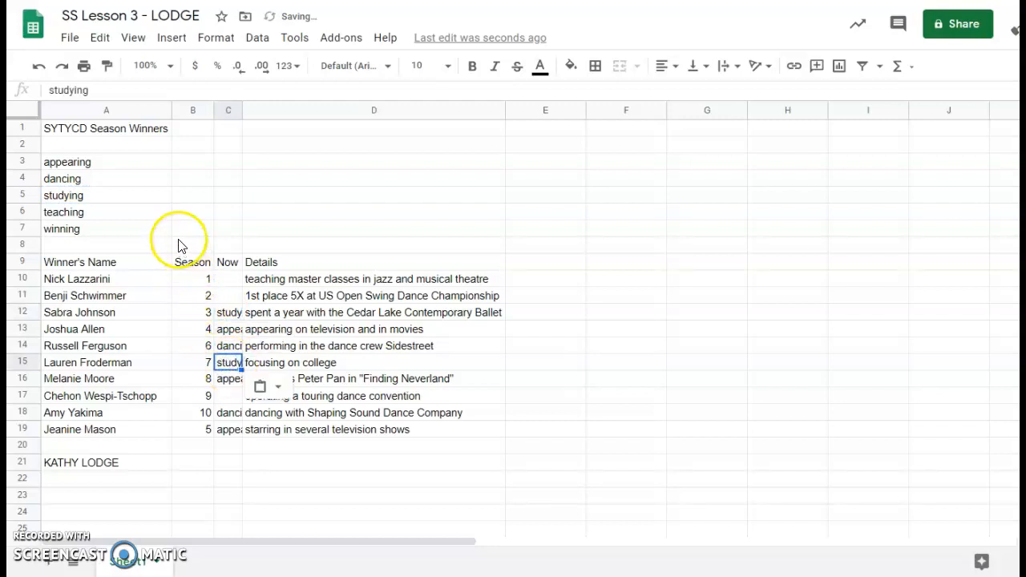
Copy "teaching" from A6 into the Now column for the season 1 and season 9 winners, cells C10 and C17
{"action": "left_click", "coordinate": [80, 213]}
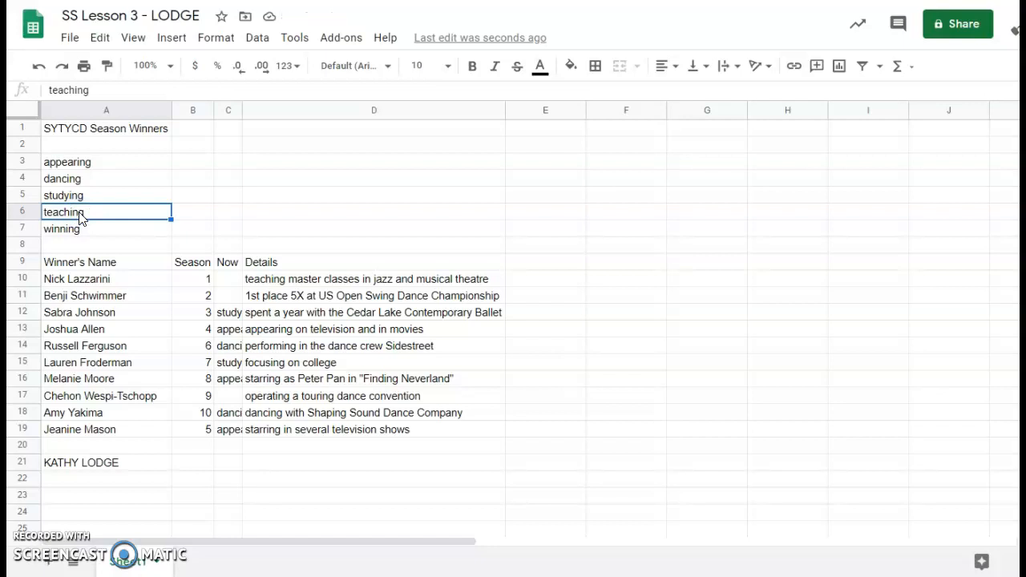
{"action": "key", "text": "ctrl+c"}
{"action": "left_click", "coordinate": [229, 280]}
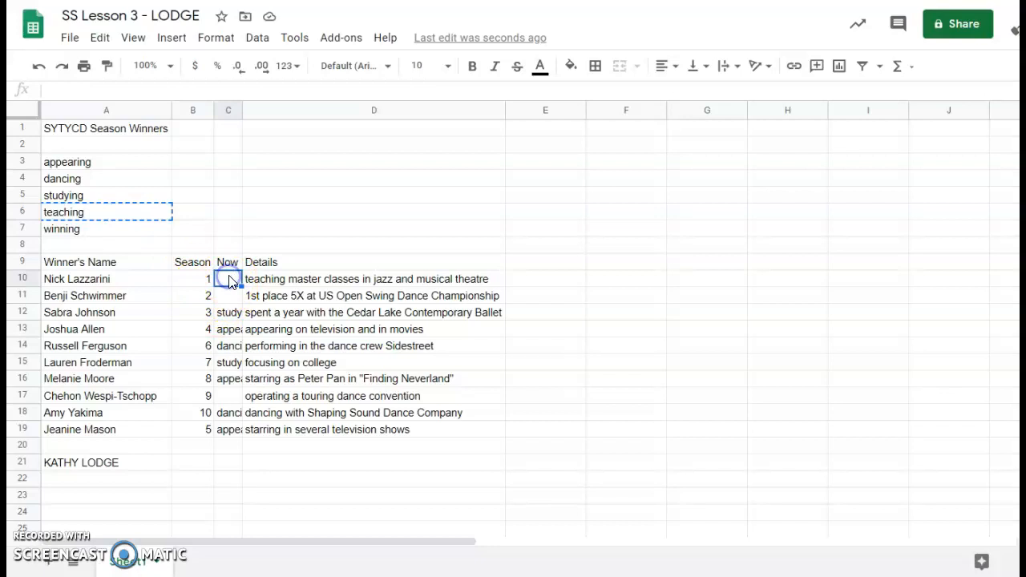
{"action": "key", "text": "ctrl+v"}
{"action": "left_click", "coordinate": [226, 399]}
{"action": "key", "text": "ctrl+v"}
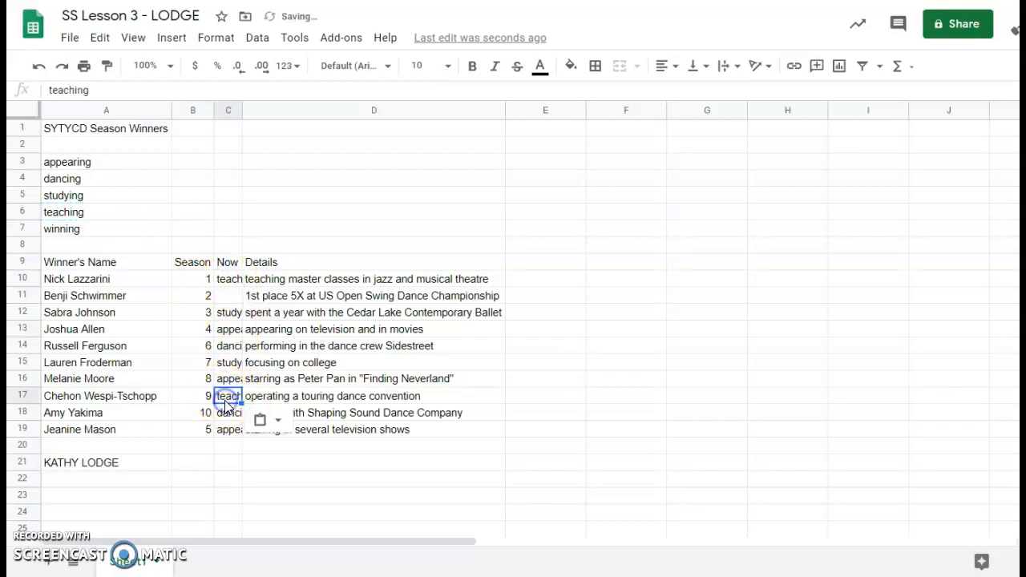
Copy "winning" from A7 into C11 for the season 2 winner and fit column C's width to its contents
{"action": "left_click", "coordinate": [117, 230]}
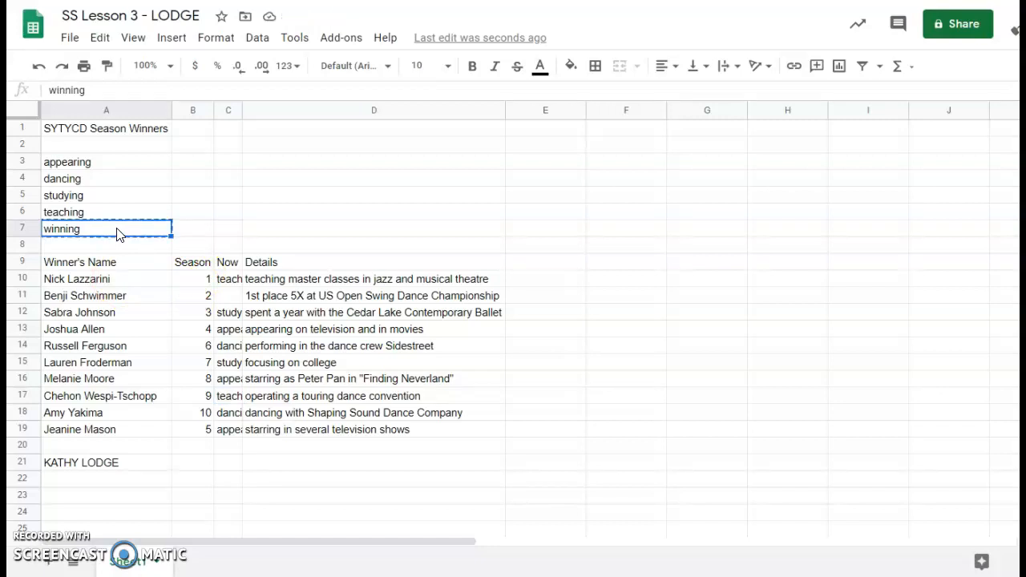
{"action": "left_click", "coordinate": [229, 296]}
{"action": "key", "text": "ctrl+v"}
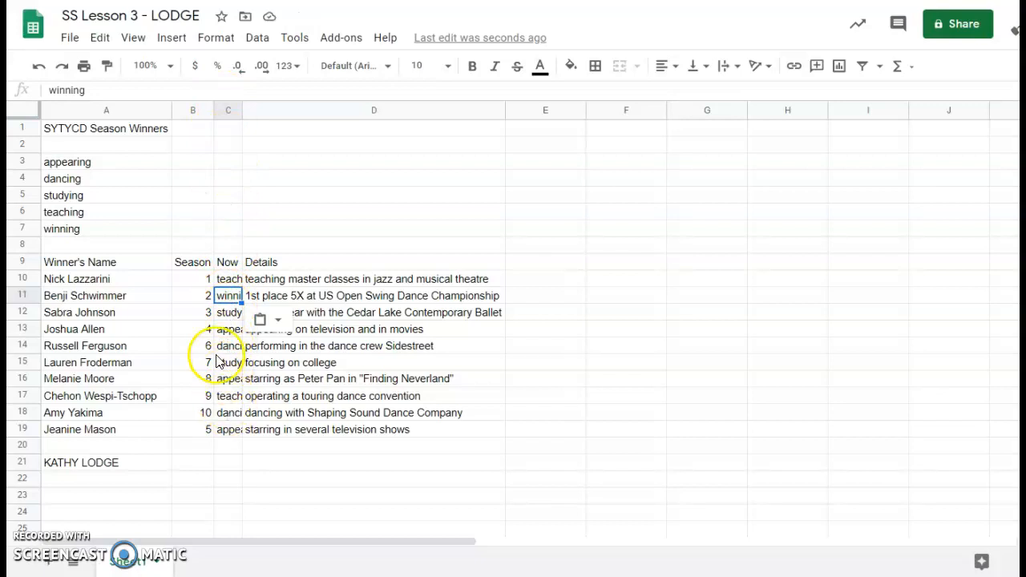
{"action": "double_click", "coordinate": [241, 110]}
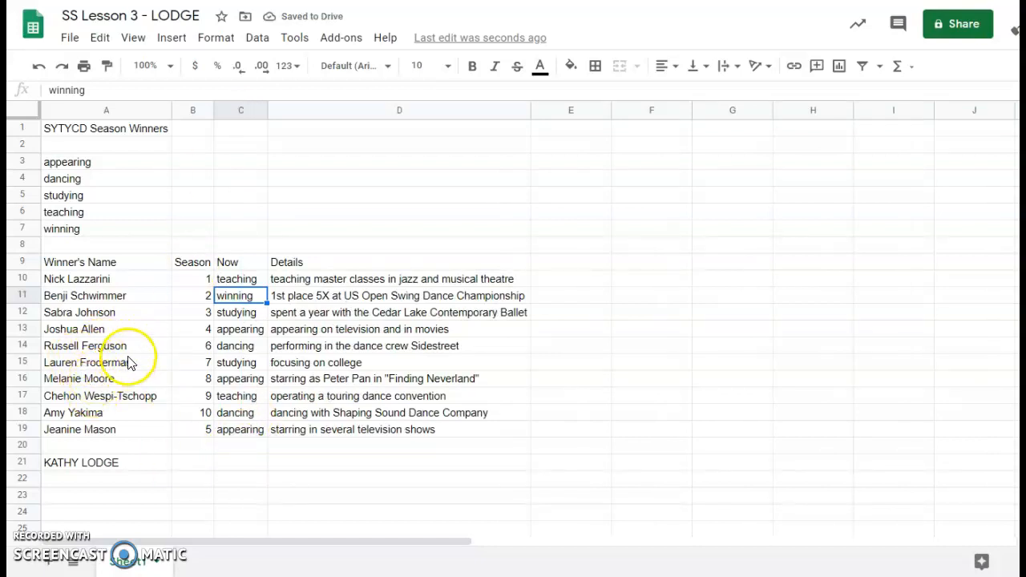
Insert one blank row above row 14, between the season 4 and season 6 winners
{"action": "left_click", "coordinate": [24, 351]}
{"action": "right_click", "coordinate": [24, 353]}
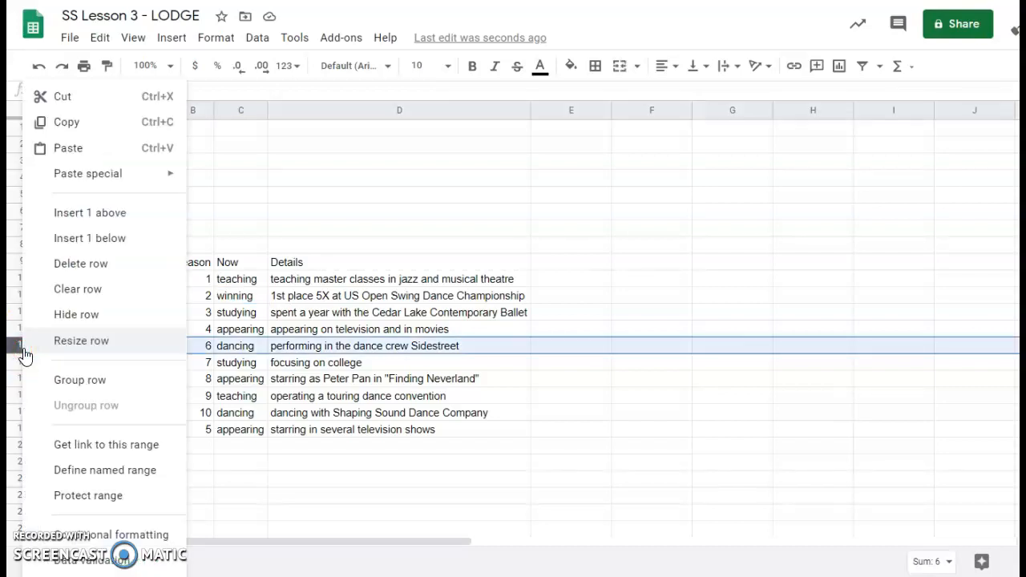
{"action": "left_click", "coordinate": [106, 214]}
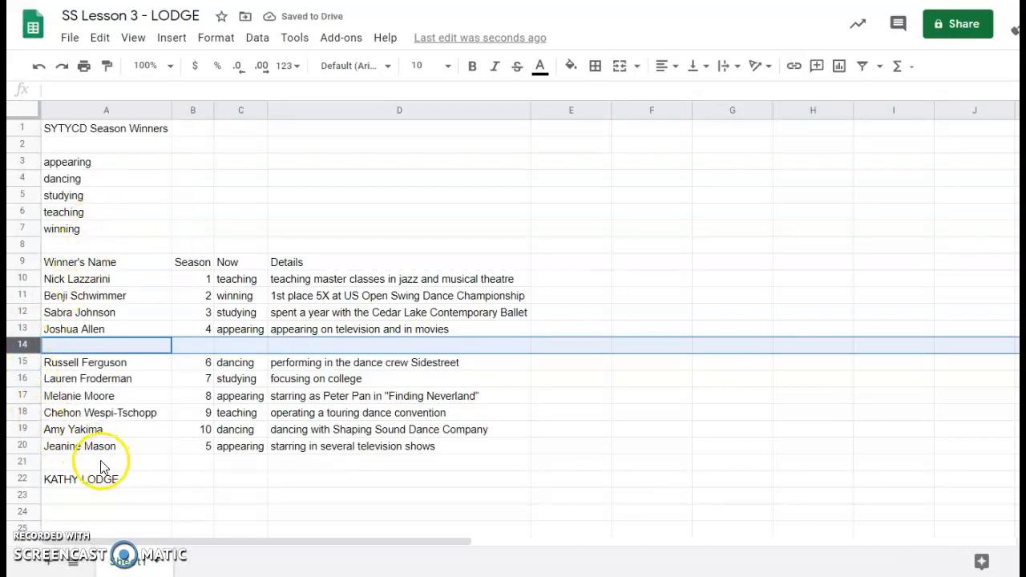
Move the season 5 winner's entire row from row 20 into the blank row 14 by cutting and pasting it
{"action": "left_click", "coordinate": [24, 447]}
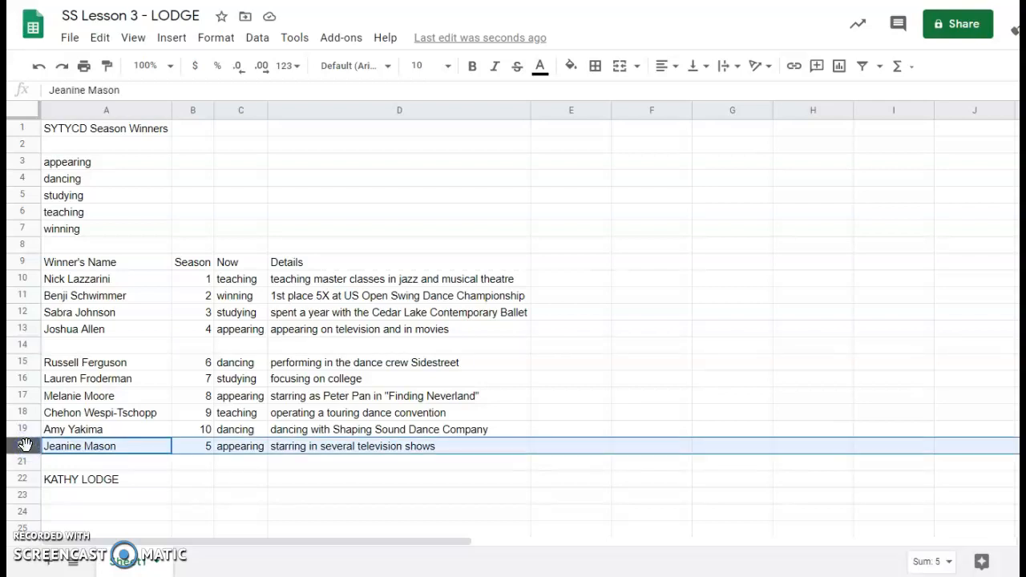
{"action": "right_click", "coordinate": [25, 445]}
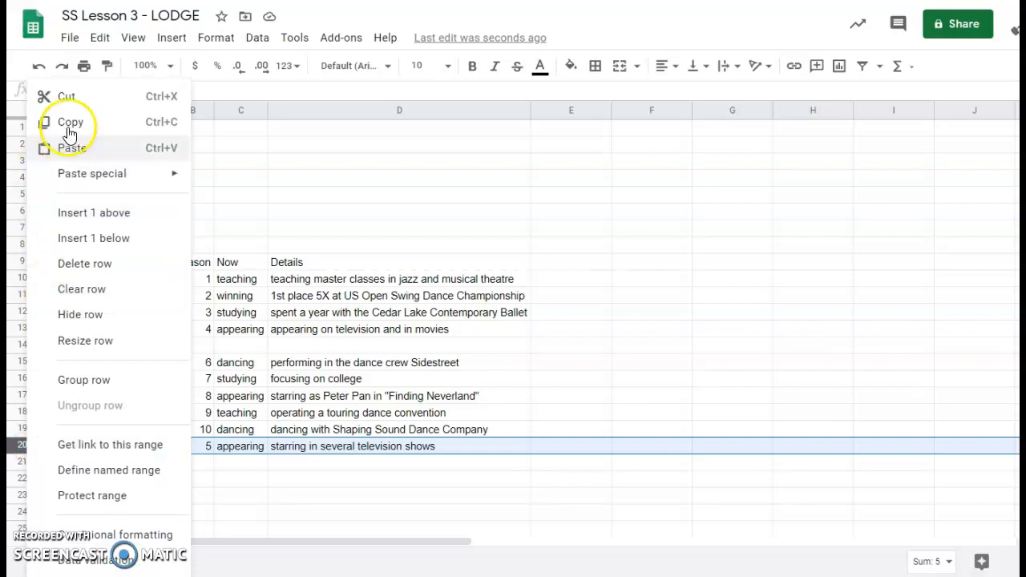
{"action": "left_click", "coordinate": [19, 446]}
{"action": "key", "text": "ctrl+x"}
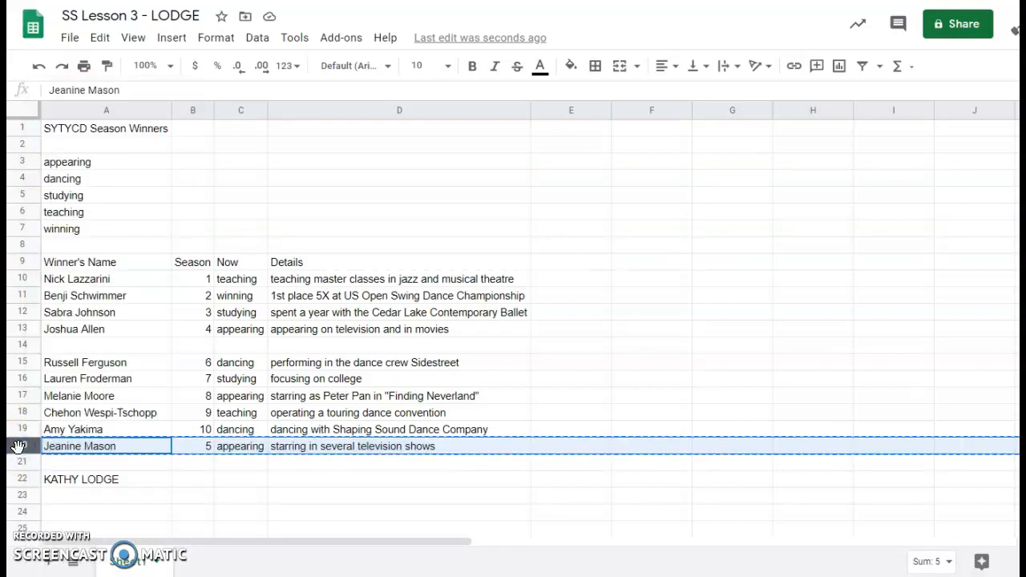
{"action": "left_click", "coordinate": [24, 344]}
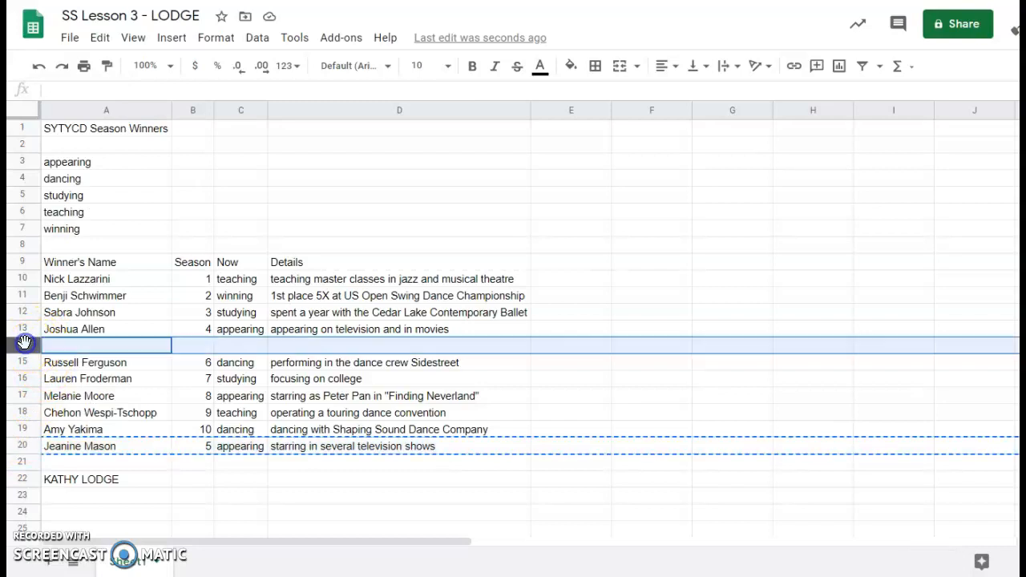
{"action": "right_click", "coordinate": [23, 347]}
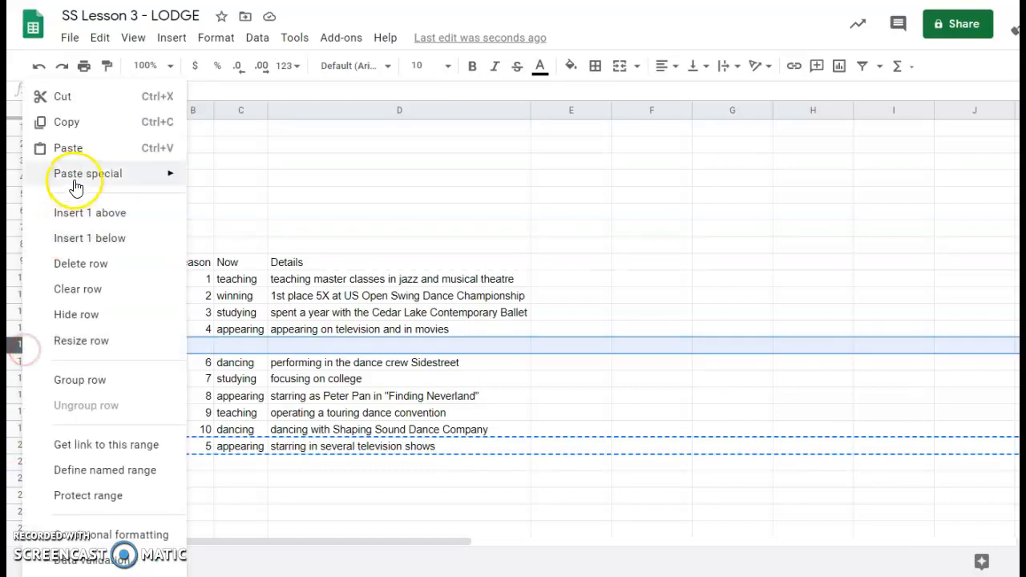
{"action": "left_click", "coordinate": [74, 148]}
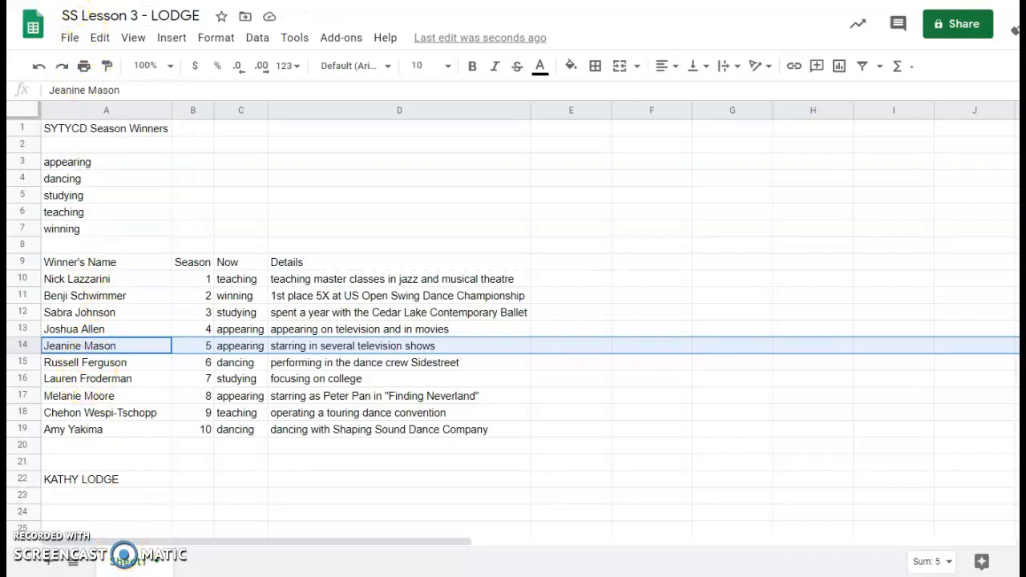
{"action": "left_click", "coordinate": [20, 161]}
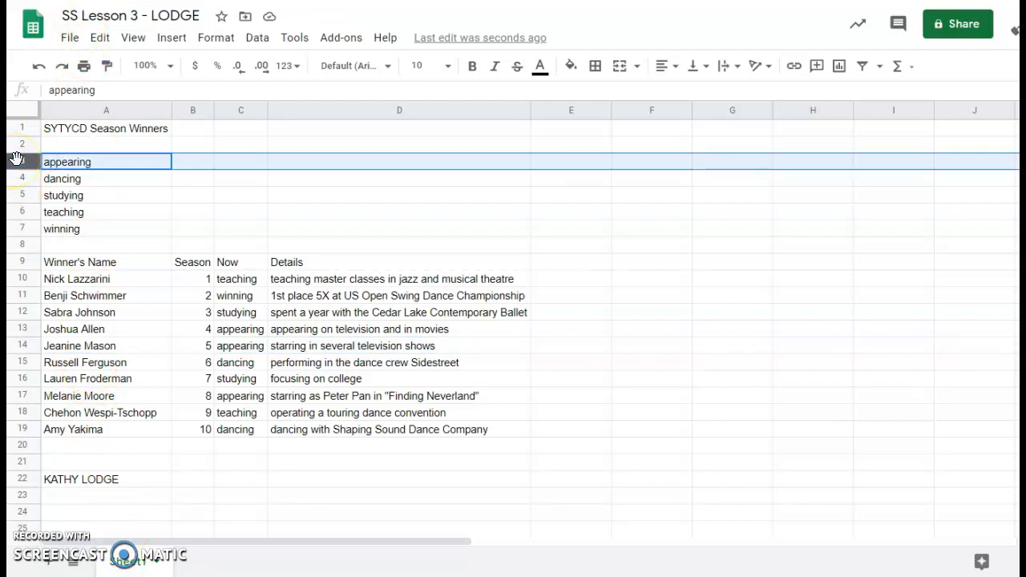
{"action": "left_click", "coordinate": [28, 161]}
{"action": "left_click", "coordinate": [21, 247], "text": "shift"}
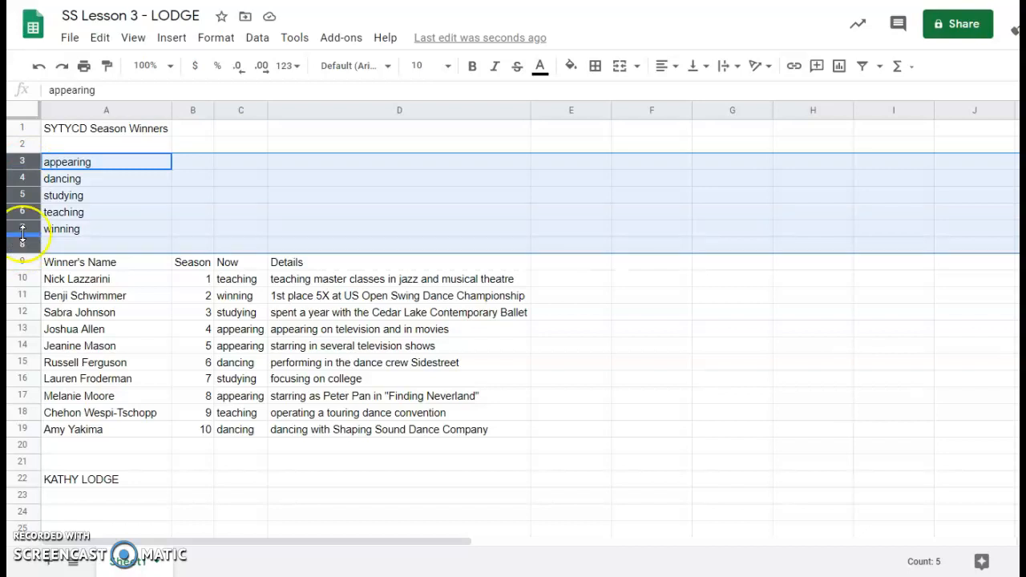
{"action": "left_click", "coordinate": [21, 161]}
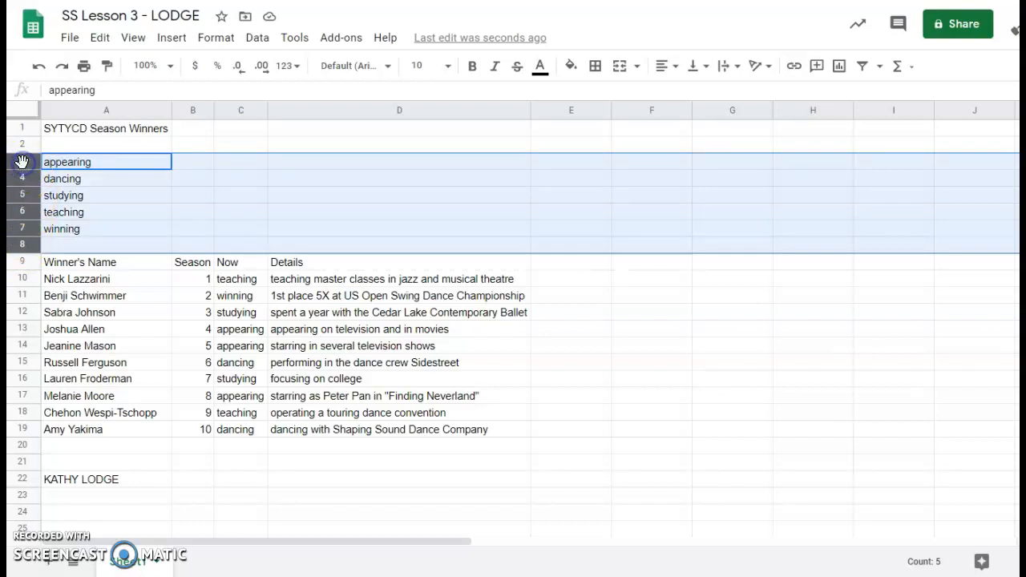
{"action": "left_click", "coordinate": [244, 163]}
Delete rows 3 through 8, which hold the activity word list and the blank row above the table headers
{"action": "left_click", "coordinate": [20, 163]}
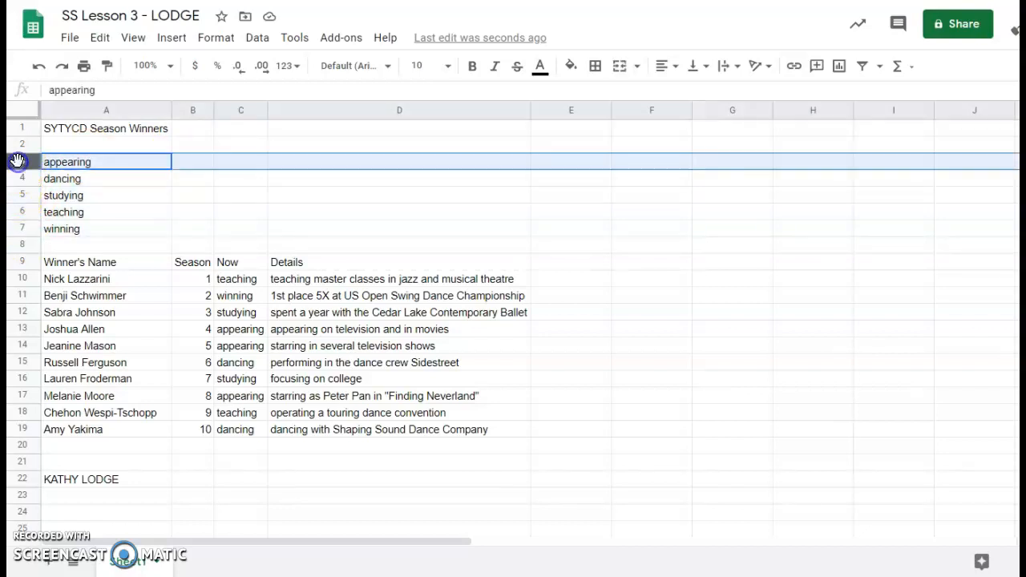
{"action": "left_click_drag", "start_coordinate": [20, 168], "coordinate": [22, 243]}
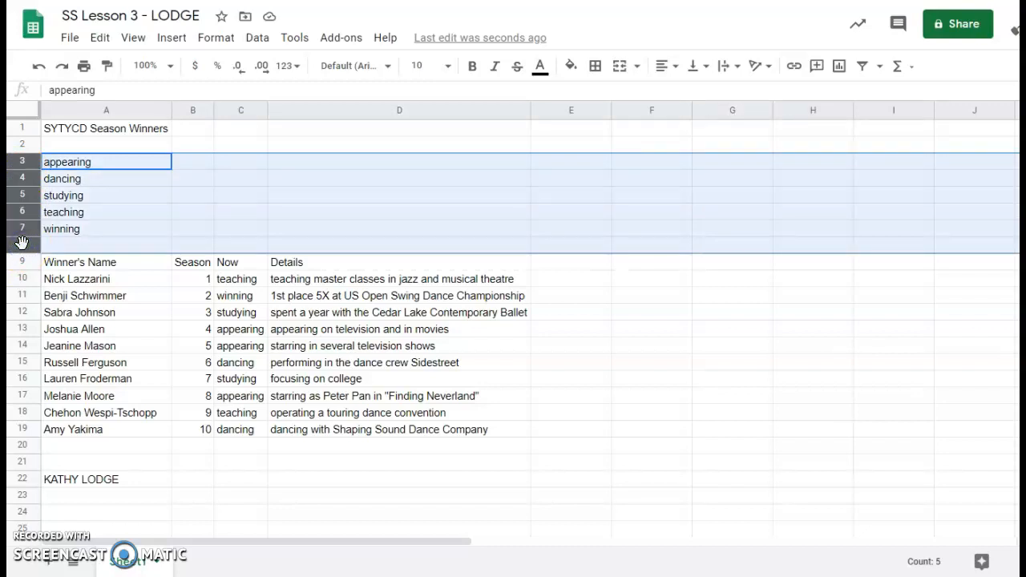
{"action": "right_click", "coordinate": [26, 209]}
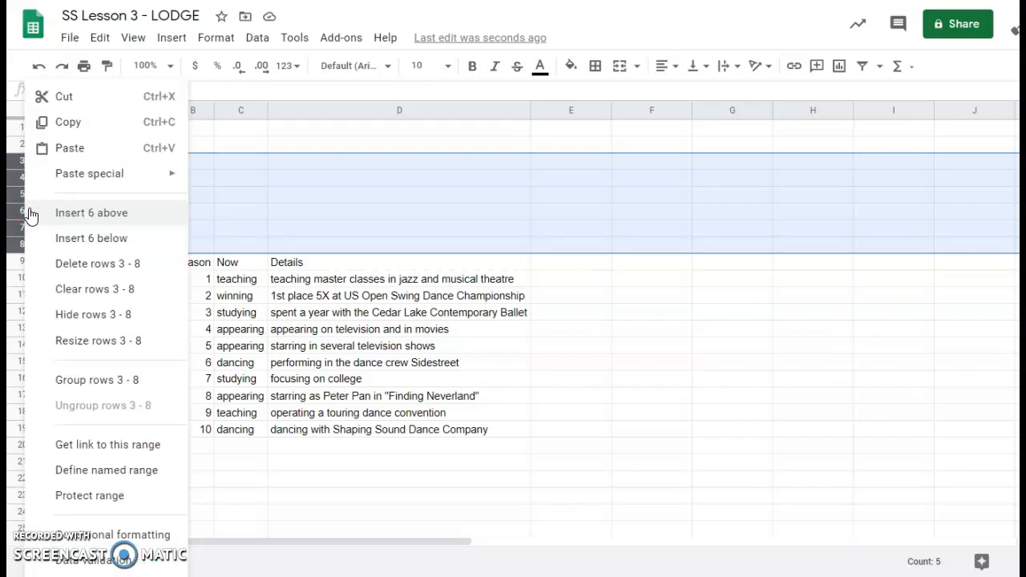
{"action": "left_click", "coordinate": [119, 268]}
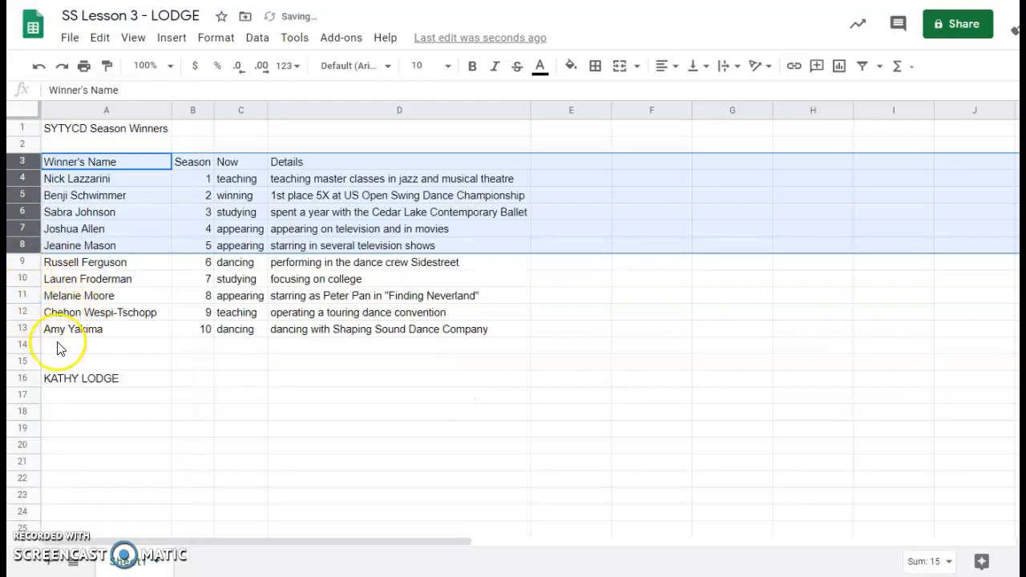
{"action": "left_click", "coordinate": [163, 350]}
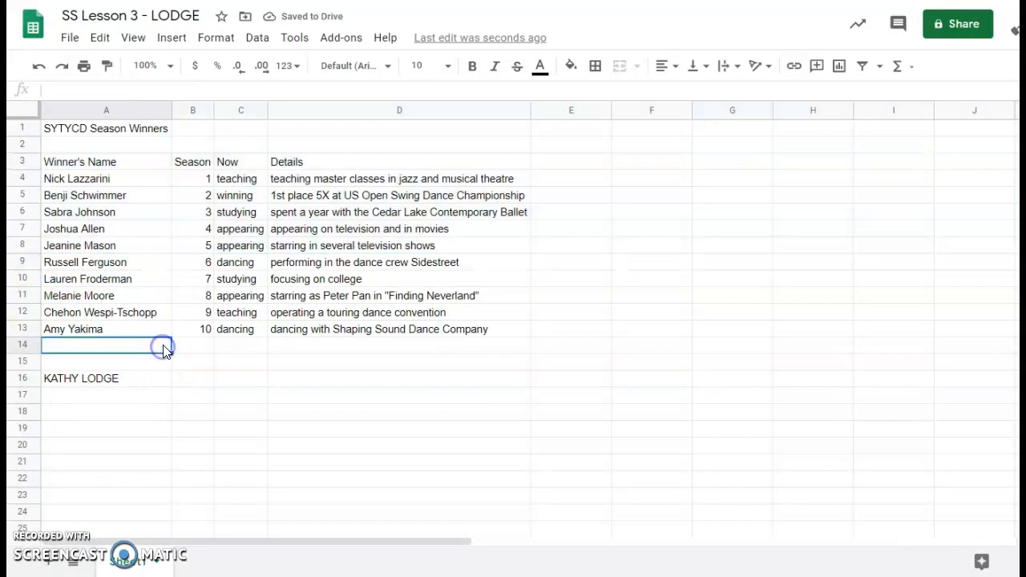